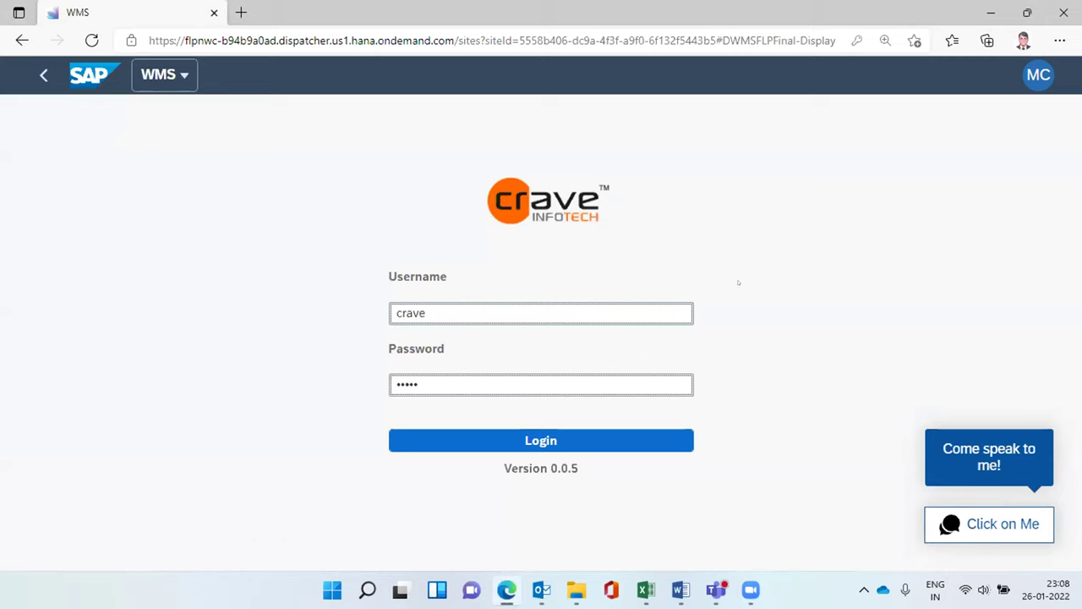
Step: Log in to the warehouse management app with the credentials already filled in
{"action": "left_click", "coordinate": [536, 437]}
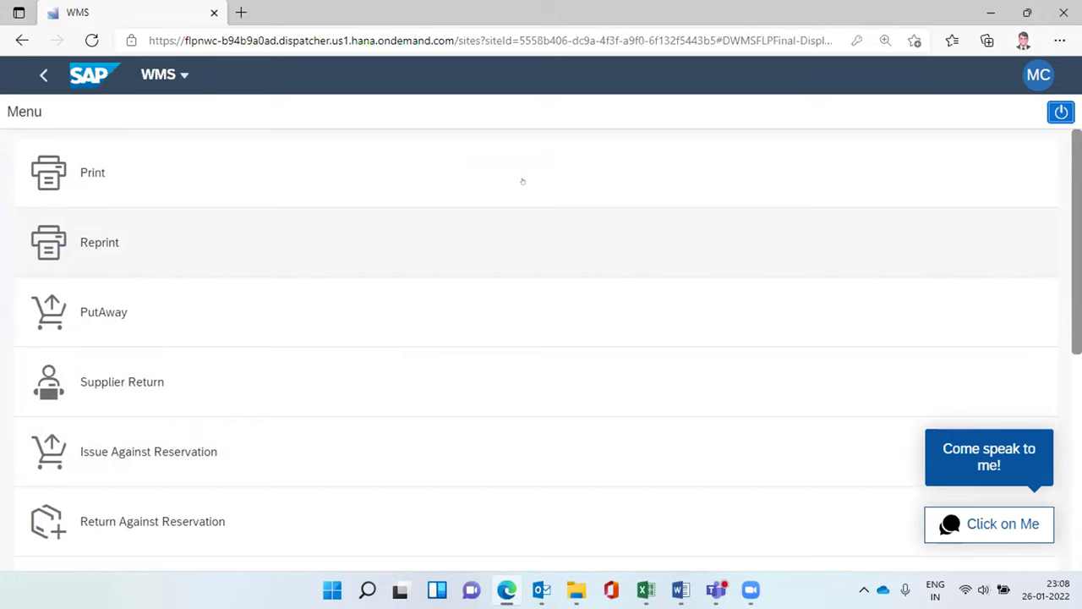
Step: Inspect the main menu in the browser's mobile device emulation, switch the device to iPad Mini, and close the developer tools
{"action": "right_click", "coordinate": [1060, 111]}
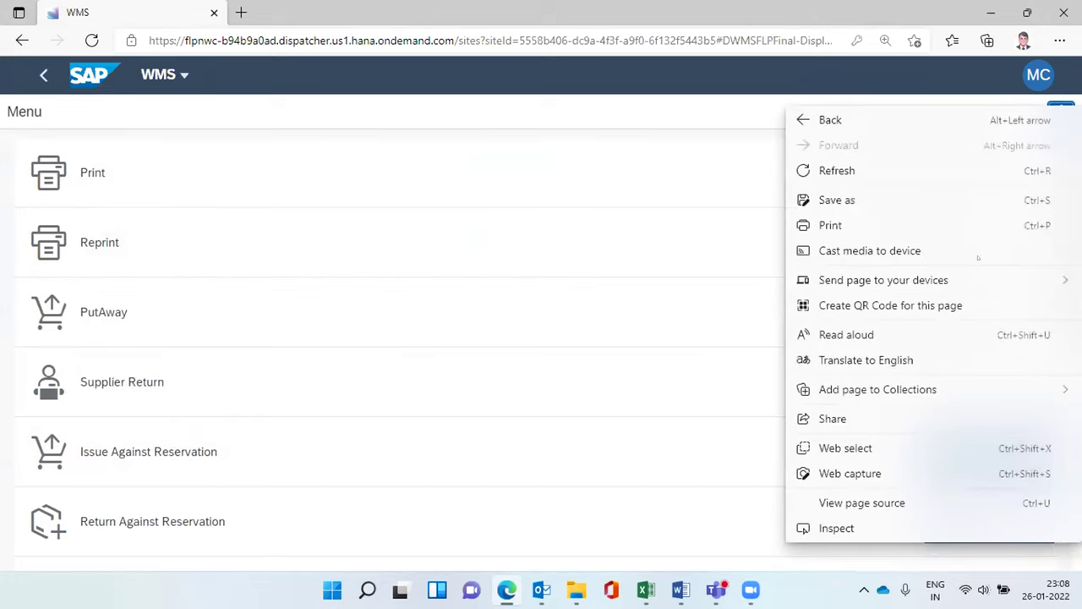
{"action": "left_click", "coordinate": [833, 528]}
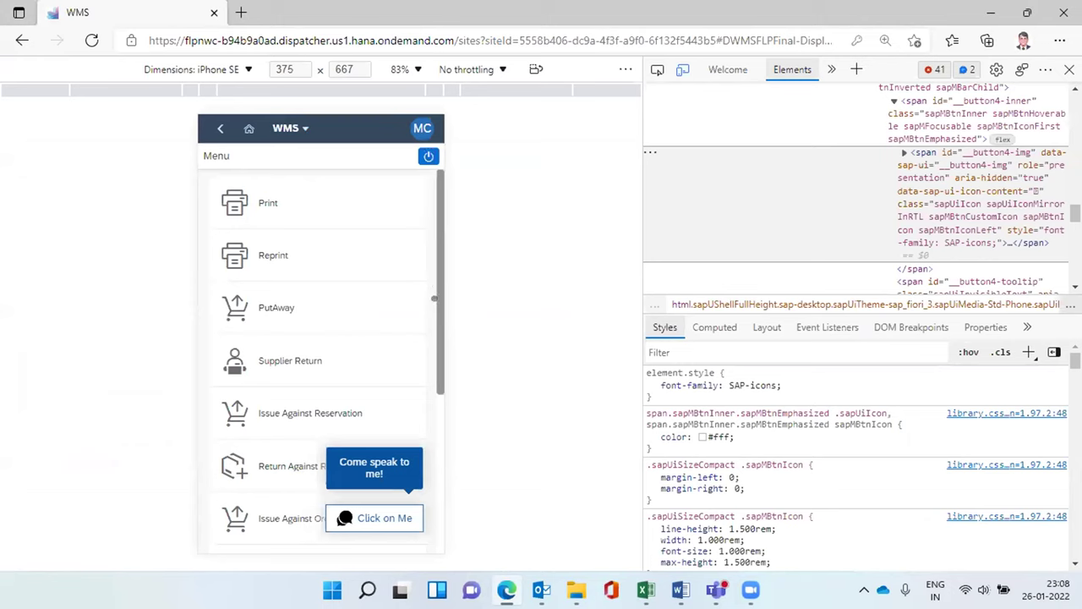
{"action": "mouse_move", "coordinate": [433, 298]}
{"action": "left_mouse_down"}
{"action": "mouse_move", "coordinate": [436, 450]}
{"action": "mouse_move", "coordinate": [443, 311]}
{"action": "left_mouse_up"}
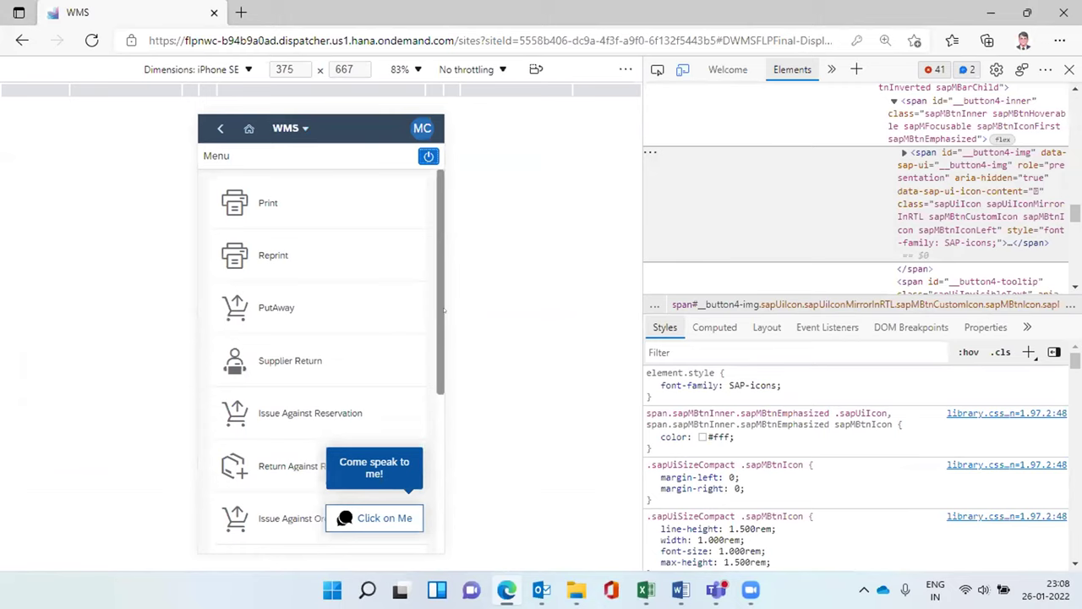
{"action": "left_click", "coordinate": [248, 70]}
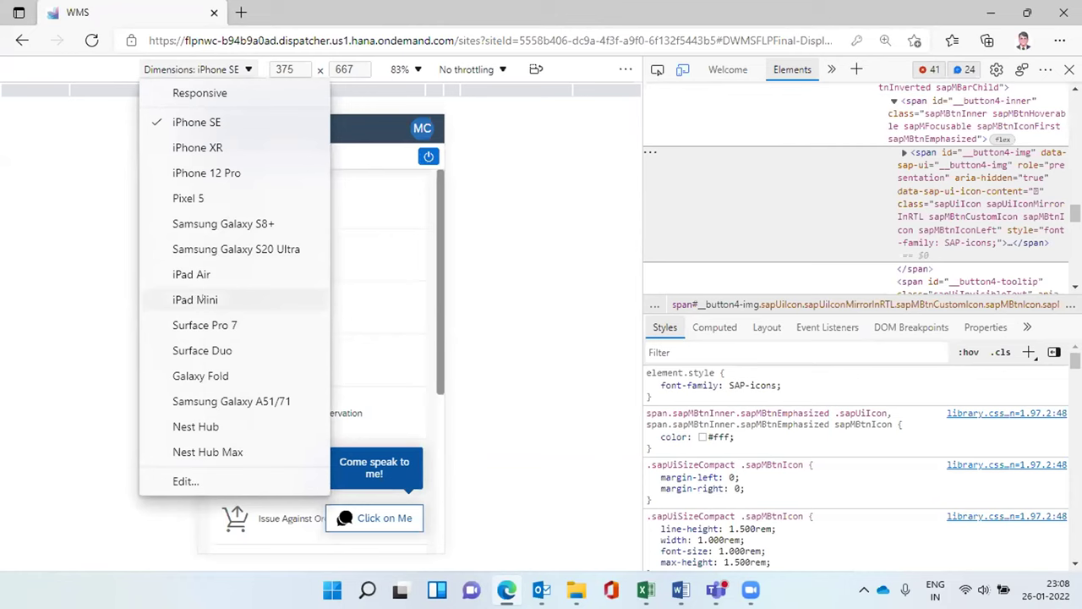
{"action": "left_click", "coordinate": [203, 298]}
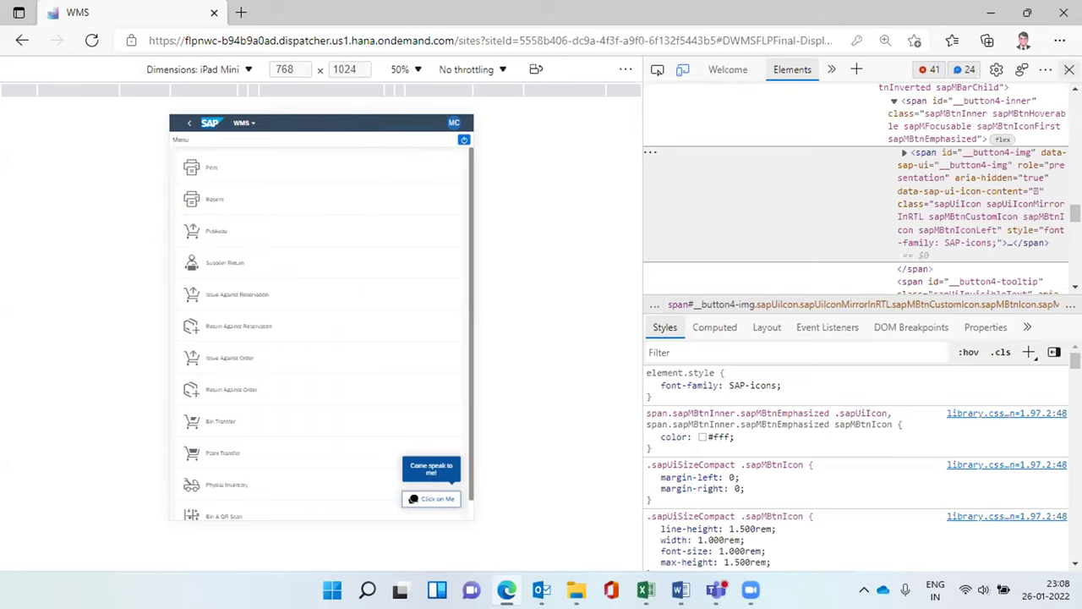
{"action": "left_click", "coordinate": [1069, 69]}
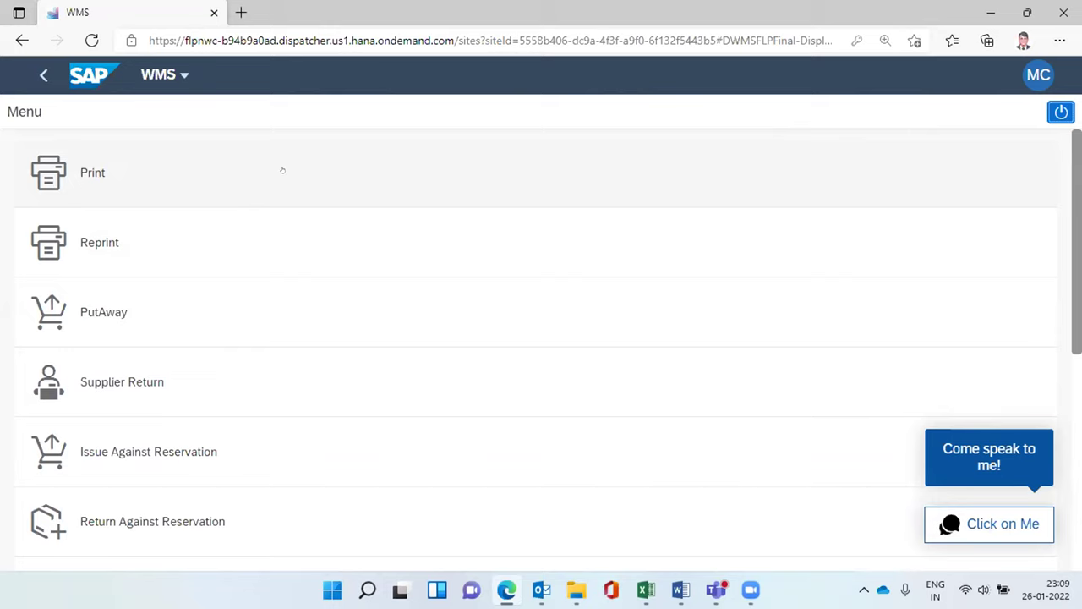
Step: Open the Raw Material Normal goods receipt item from the Print function's GR list for label printing
{"action": "left_click", "coordinate": [78, 171]}
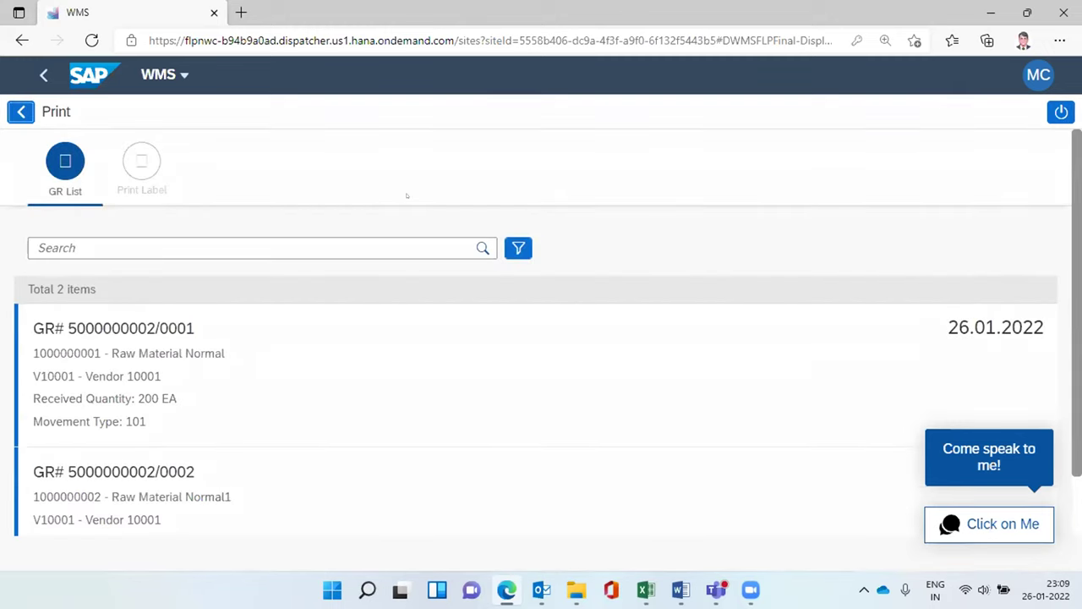
{"action": "scroll", "coordinate": [395, 333], "scroll_direction": "down", "scroll_amount": 1}
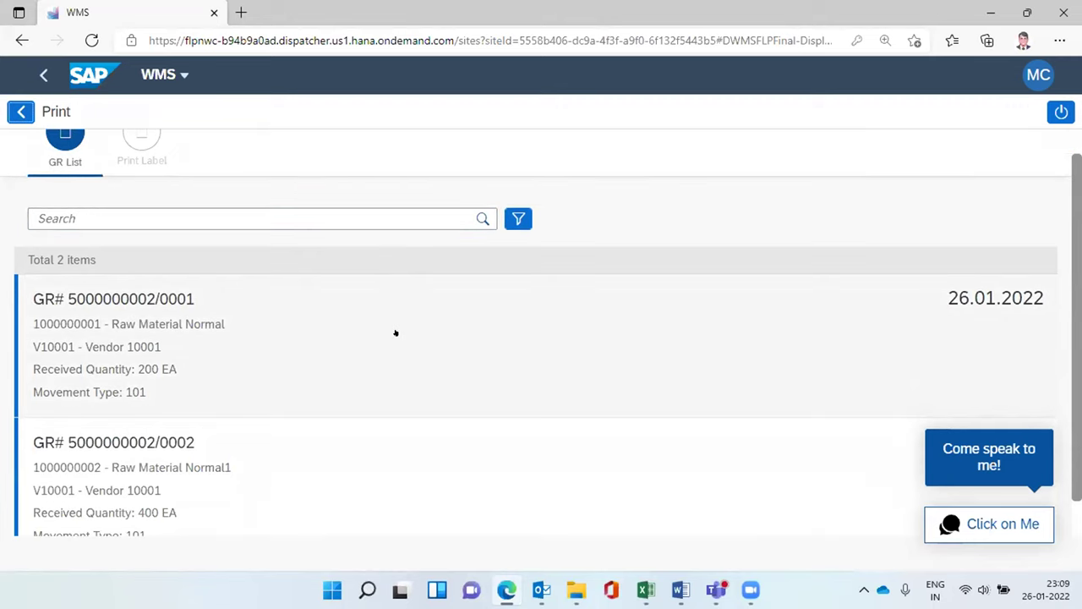
{"action": "scroll", "coordinate": [395, 333], "scroll_direction": "down", "scroll_amount": 1}
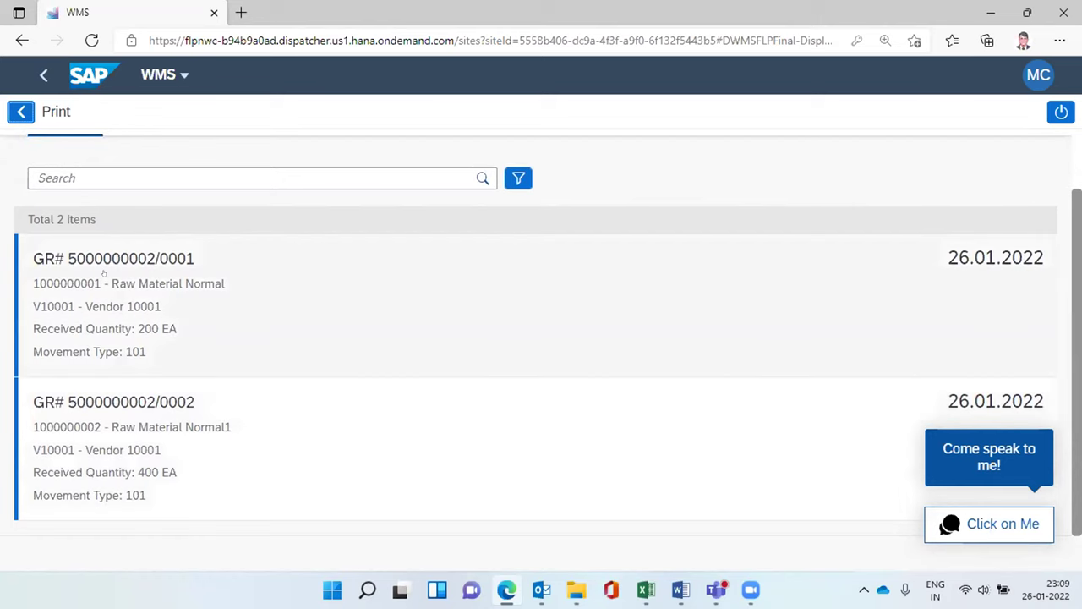
{"action": "left_click", "coordinate": [104, 273]}
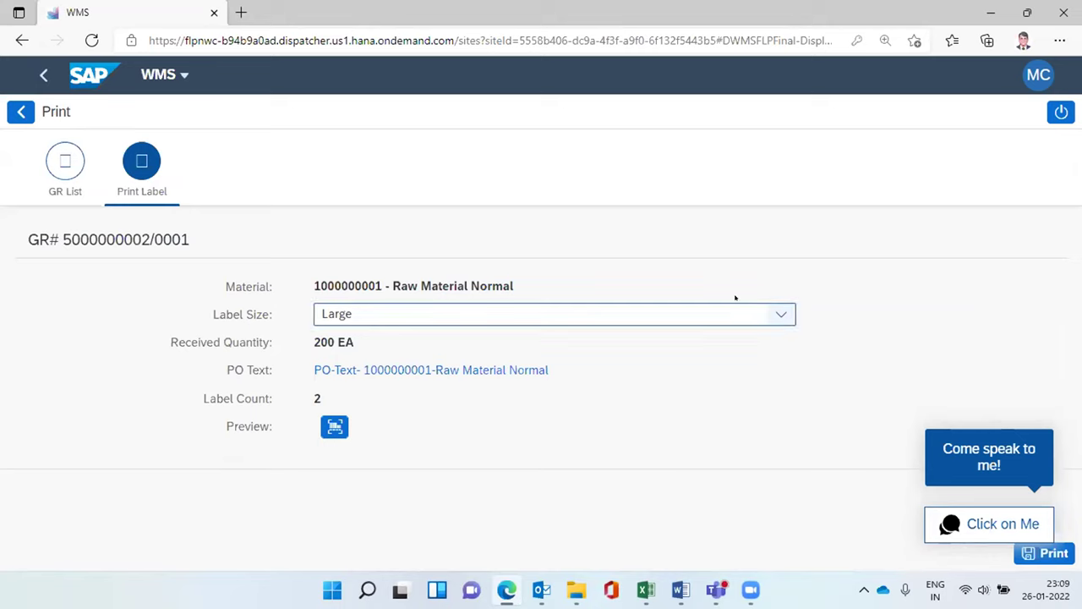
Step: Check the available label sizes and preview both Large QR labels of the Raw Material Normal receipt
{"action": "left_click", "coordinate": [780, 315]}
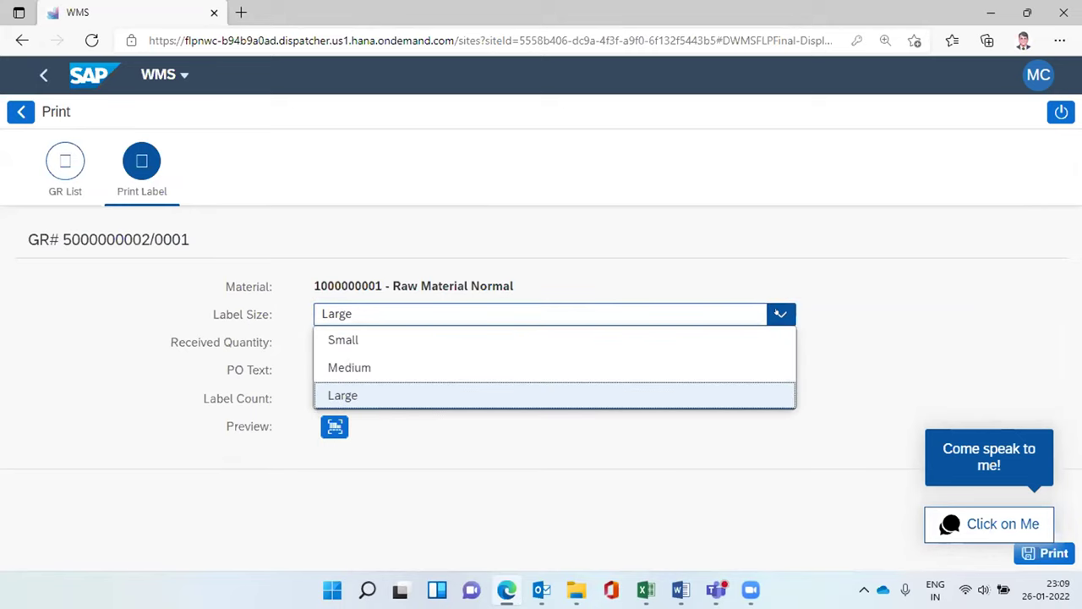
{"action": "left_click", "coordinate": [650, 460]}
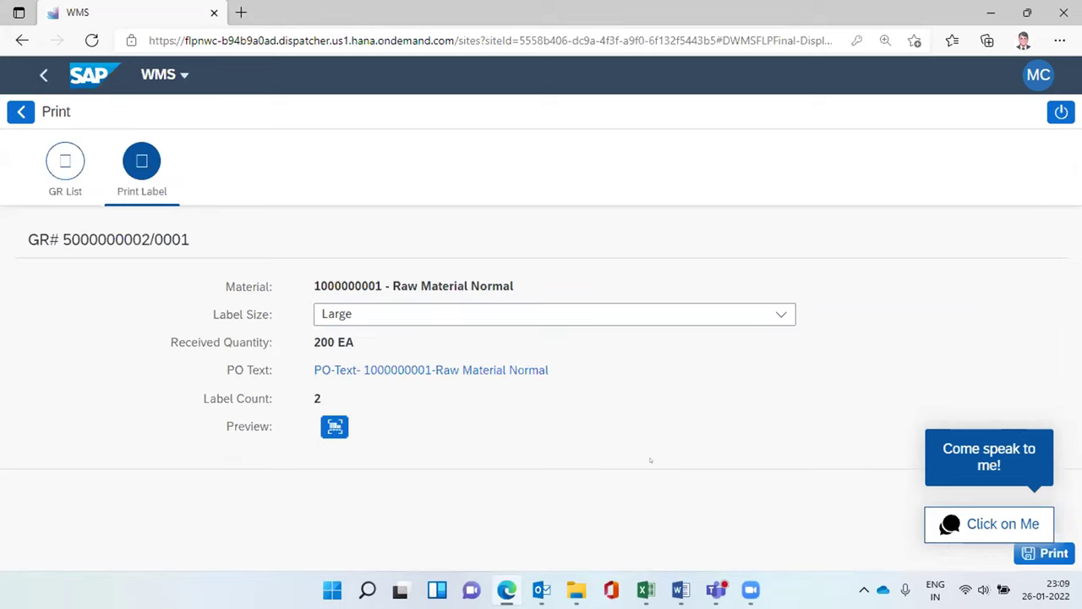
{"action": "left_click", "coordinate": [332, 425]}
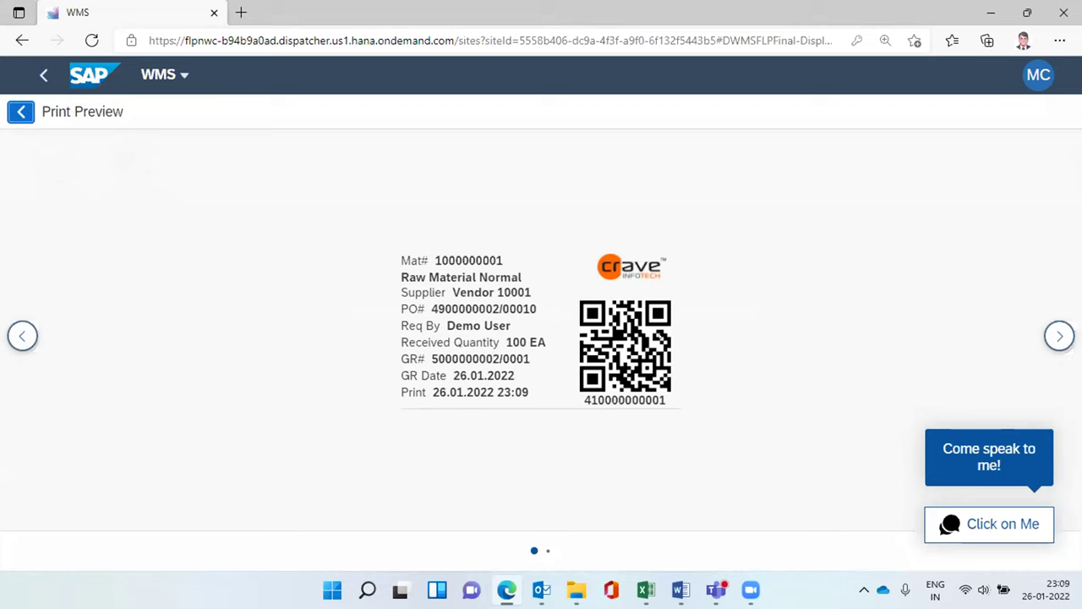
{"action": "left_click", "coordinate": [1058, 335]}
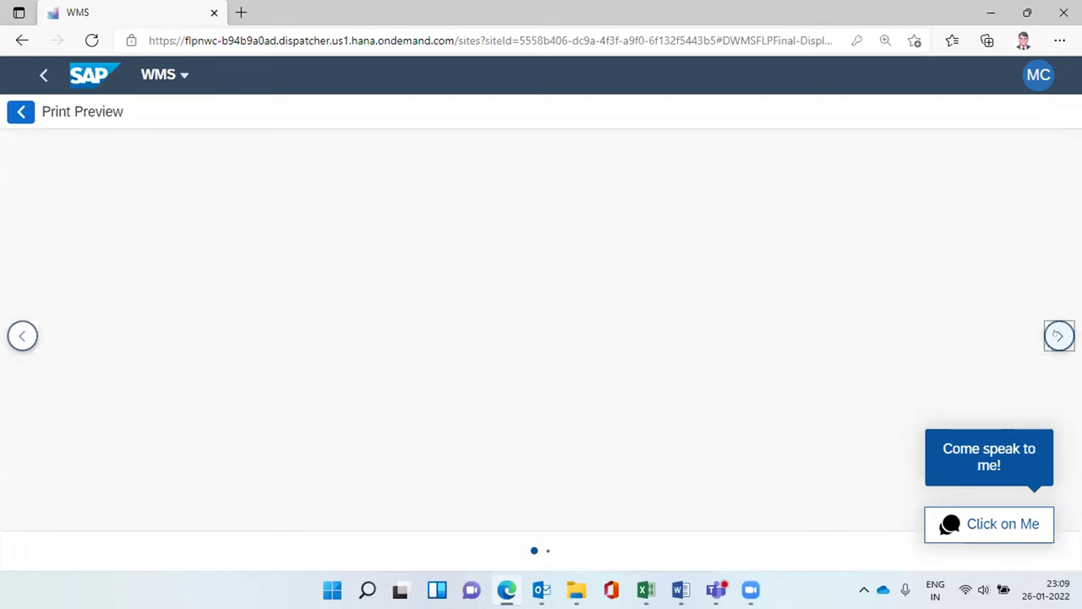
{"action": "left_click", "coordinate": [20, 112]}
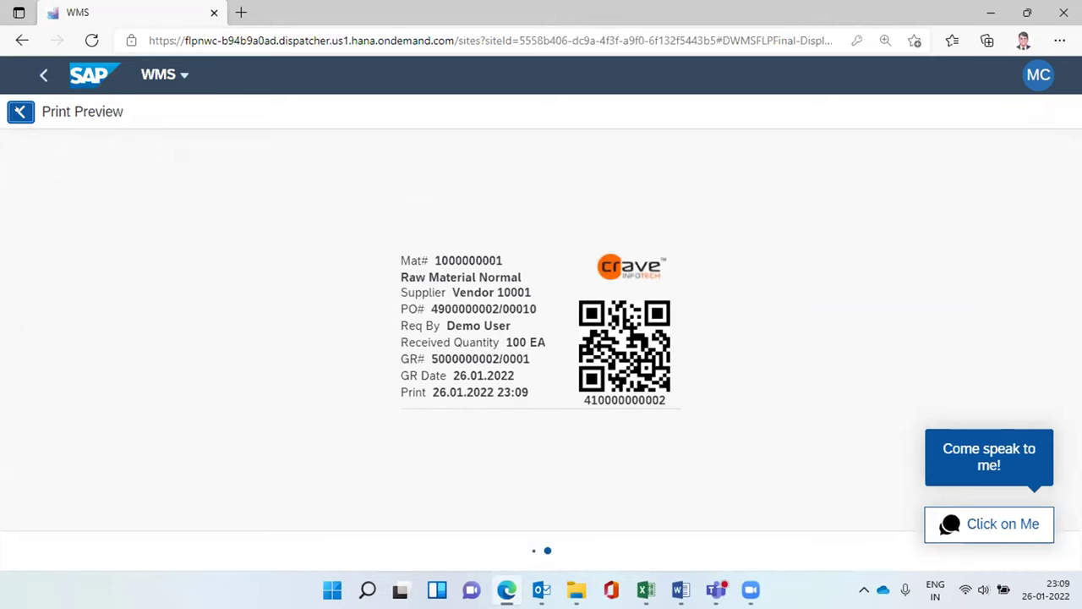
Step: Print the QR labels for Raw Material Normal in the Small size after checking their preview
{"action": "left_click", "coordinate": [754, 314]}
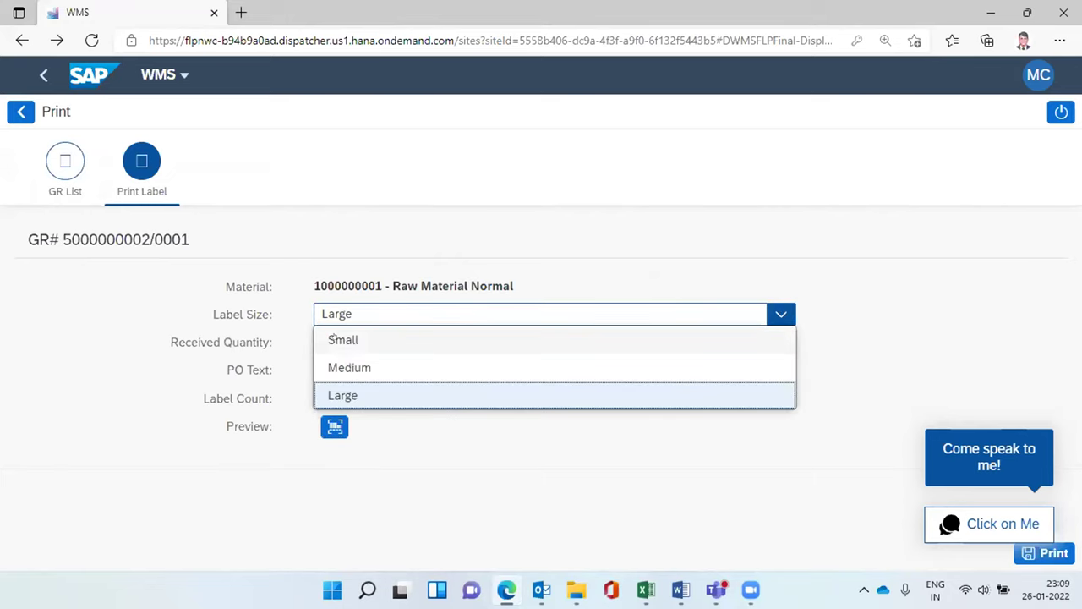
{"action": "left_click", "coordinate": [342, 339]}
{"action": "left_click", "coordinate": [334, 426]}
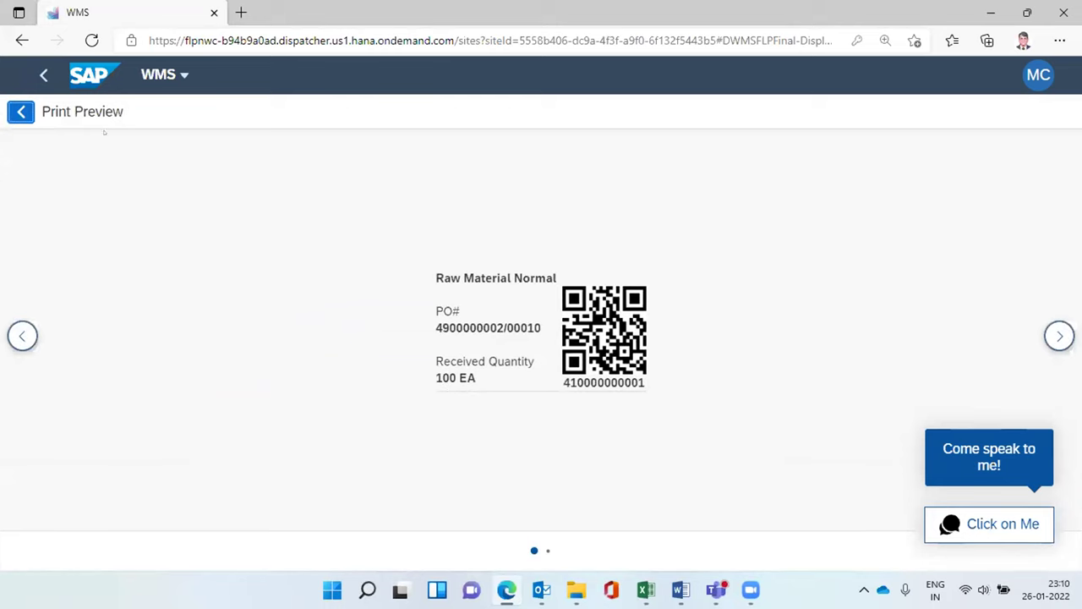
{"action": "left_click", "coordinate": [21, 111]}
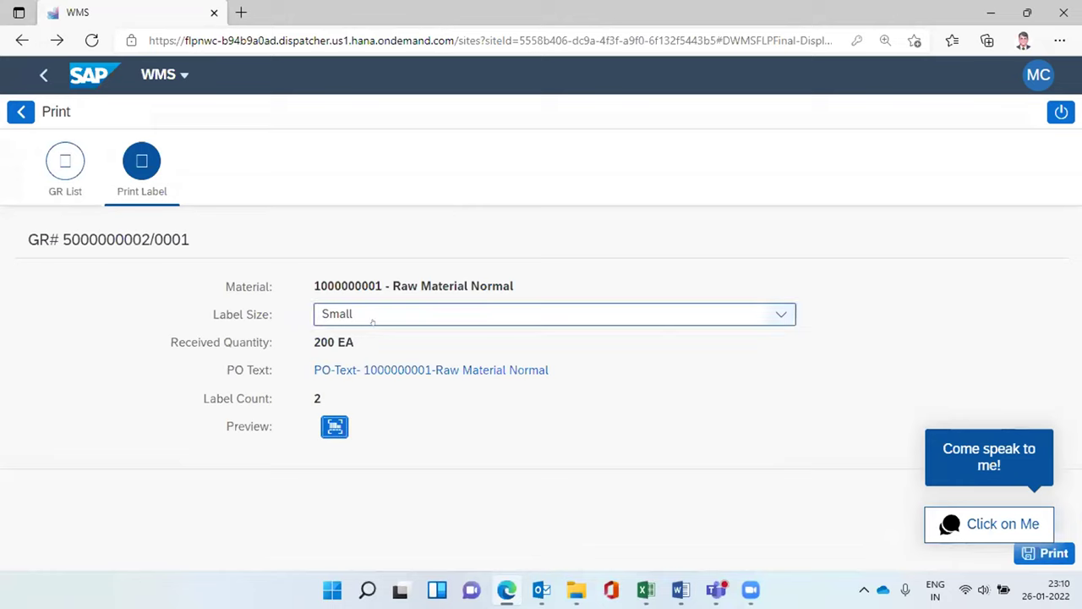
{"action": "left_click", "coordinate": [1042, 553]}
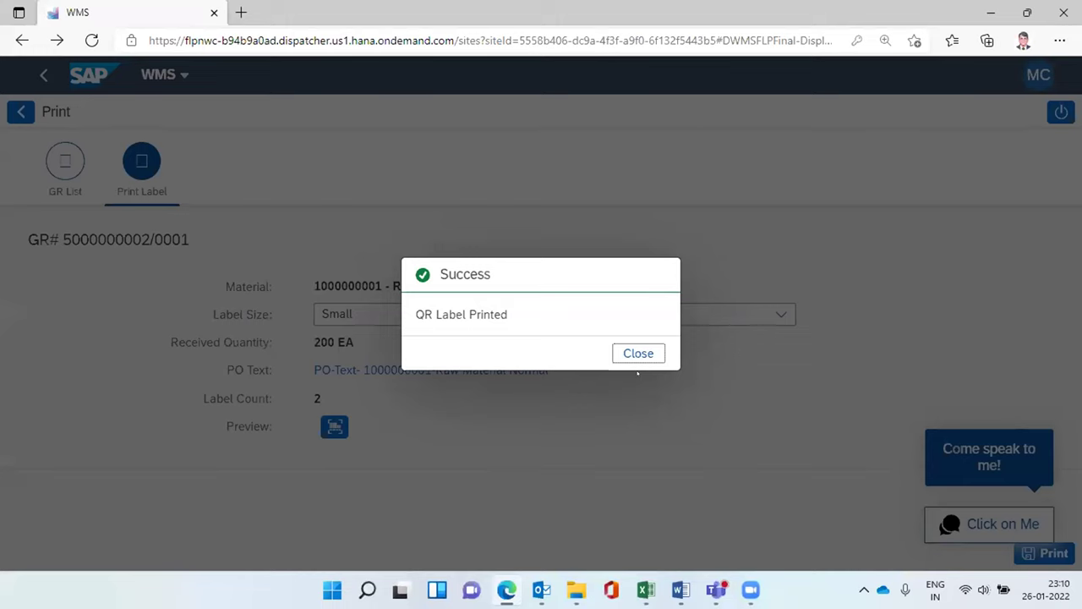
{"action": "left_click", "coordinate": [627, 348]}
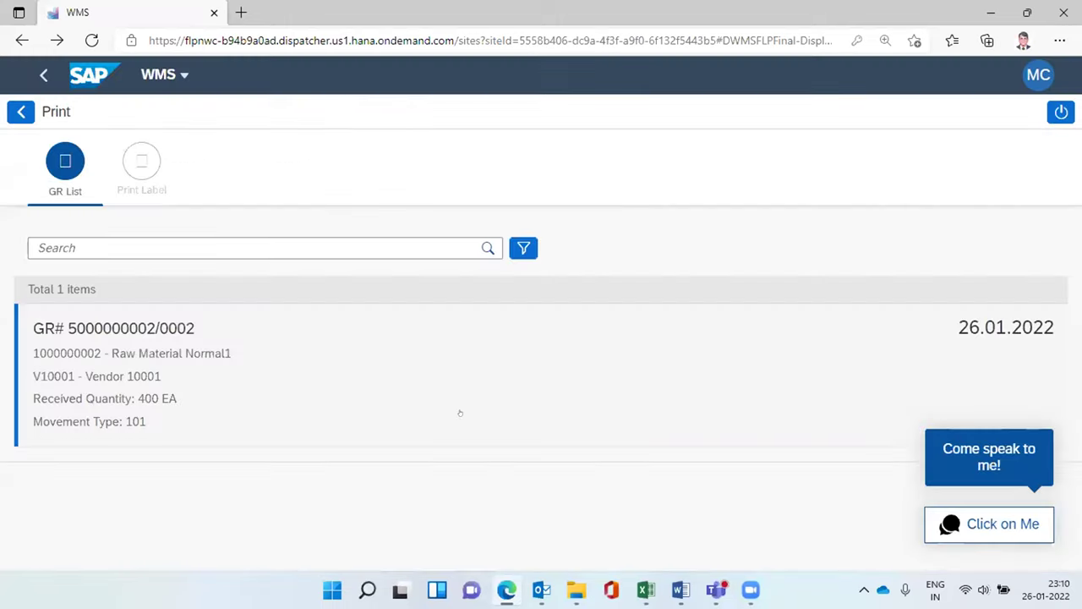
Step: Print the Large QR labels for the Raw Material Normal1 goods receipt item
{"action": "left_click", "coordinate": [93, 349]}
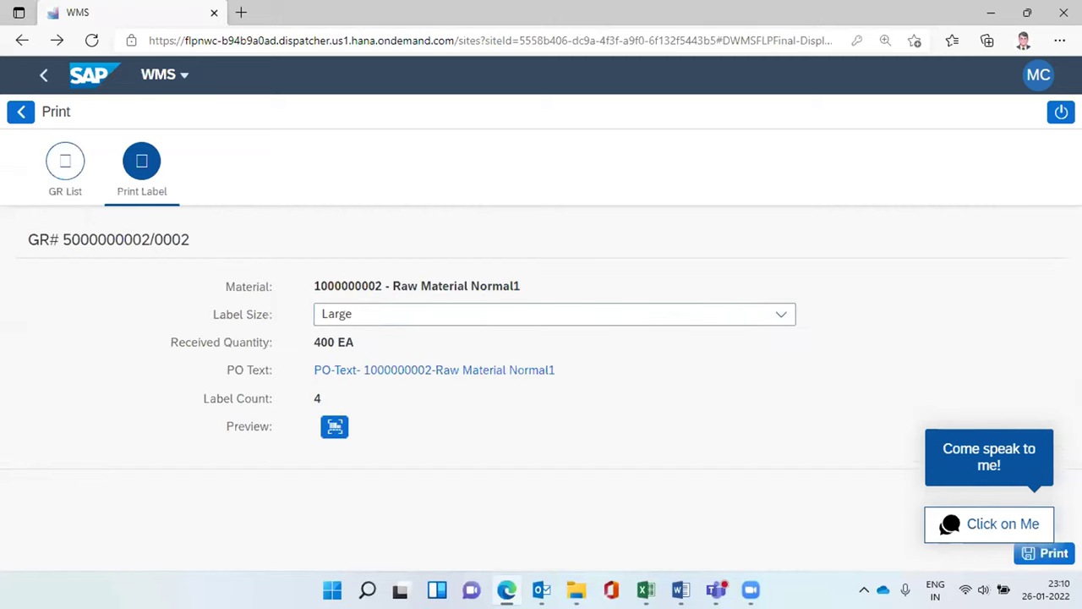
{"action": "left_click", "coordinate": [1046, 553]}
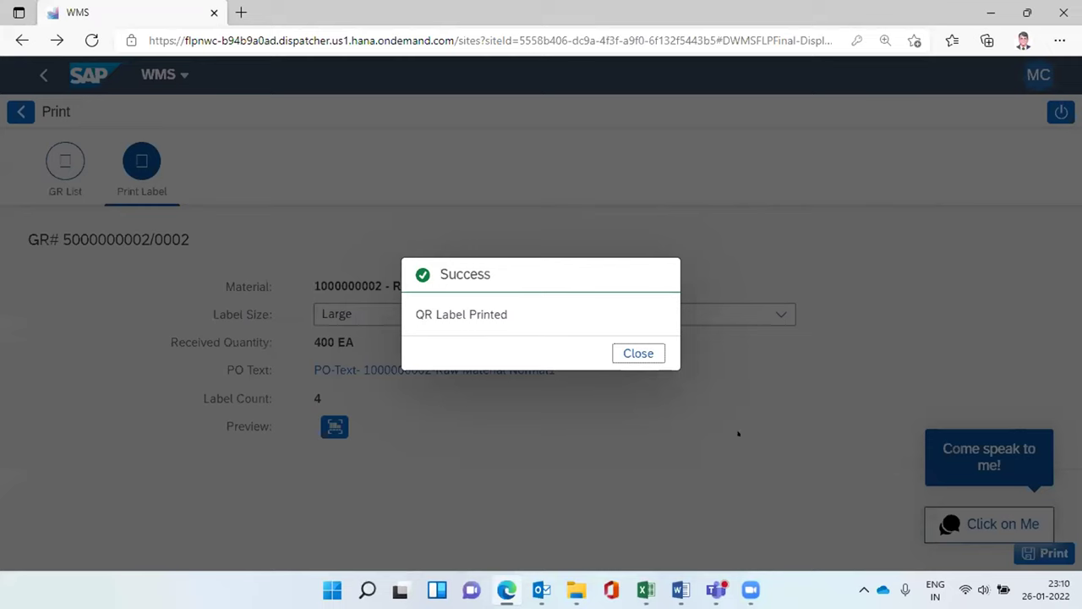
{"action": "left_click", "coordinate": [628, 359]}
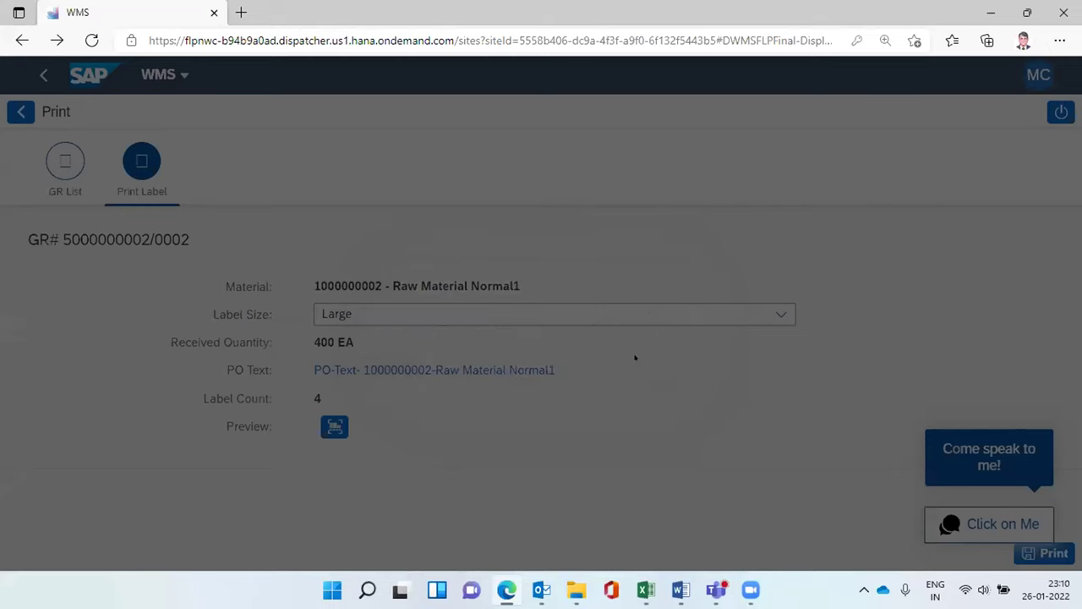
Step: Return to the main menu and open Bin & QR Scan, check the Bin search, and switch back to Mat.QR Label
{"action": "left_click", "coordinate": [15, 110]}
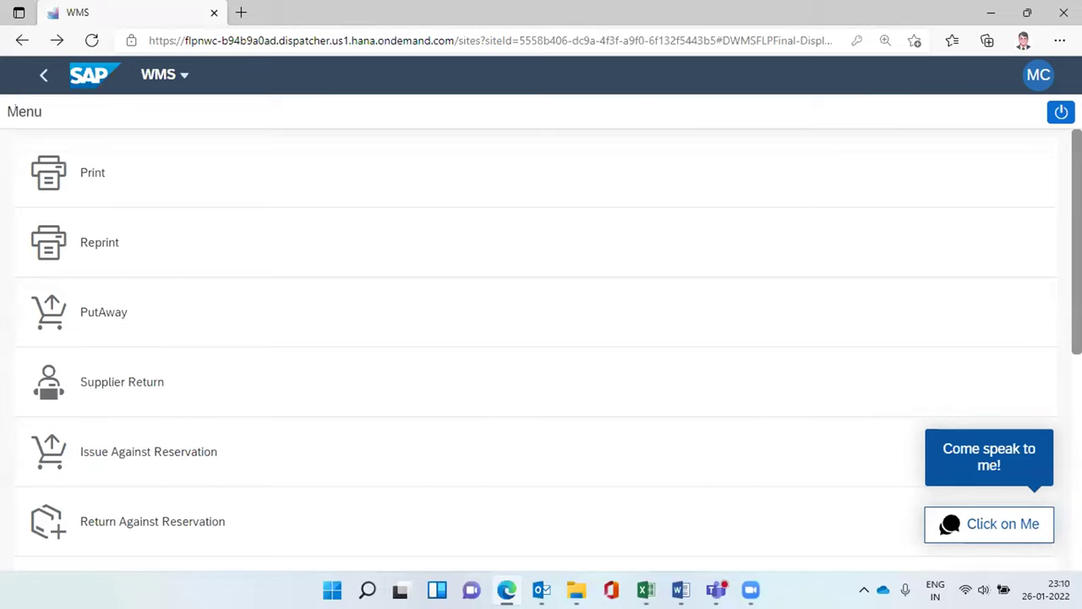
{"action": "scroll", "coordinate": [435, 256], "scroll_direction": "down", "scroll_amount": 4}
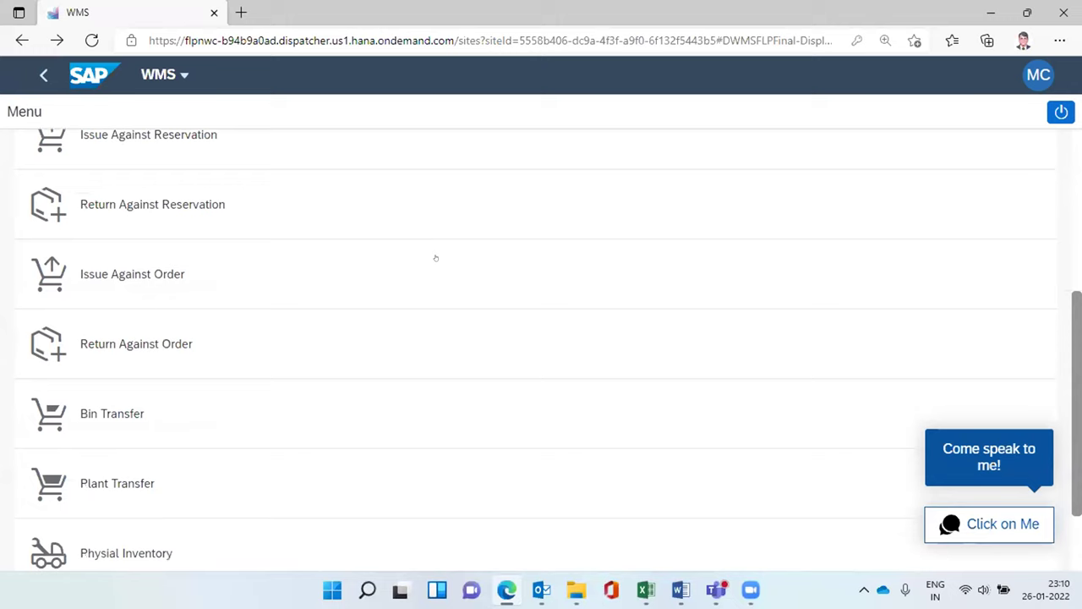
{"action": "scroll", "coordinate": [435, 257], "scroll_direction": "down", "scroll_amount": 2}
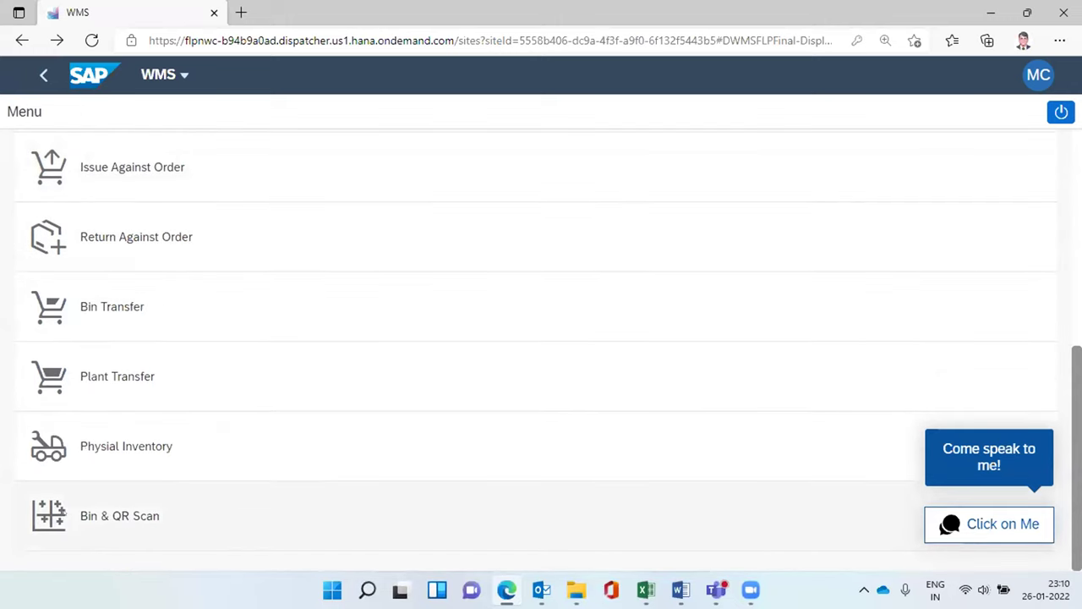
{"action": "left_click", "coordinate": [63, 511]}
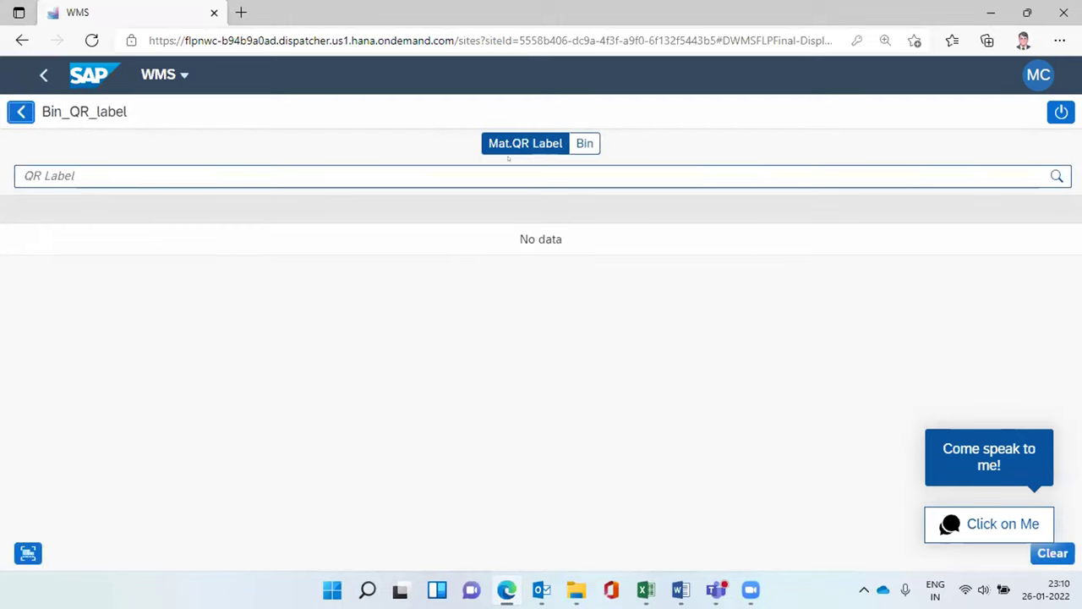
{"action": "left_click", "coordinate": [585, 144]}
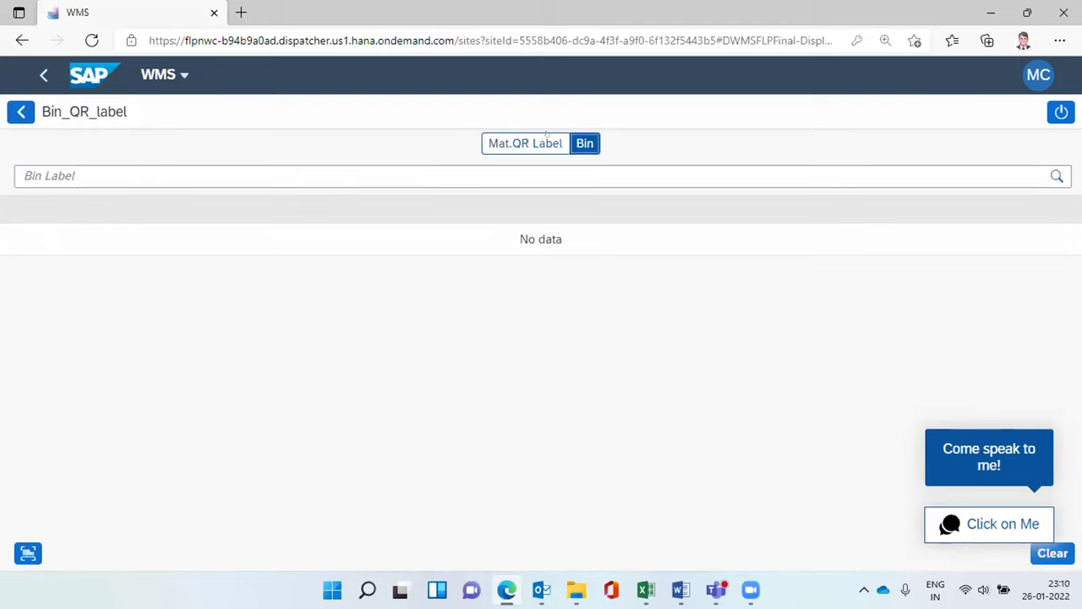
{"action": "left_click", "coordinate": [496, 143]}
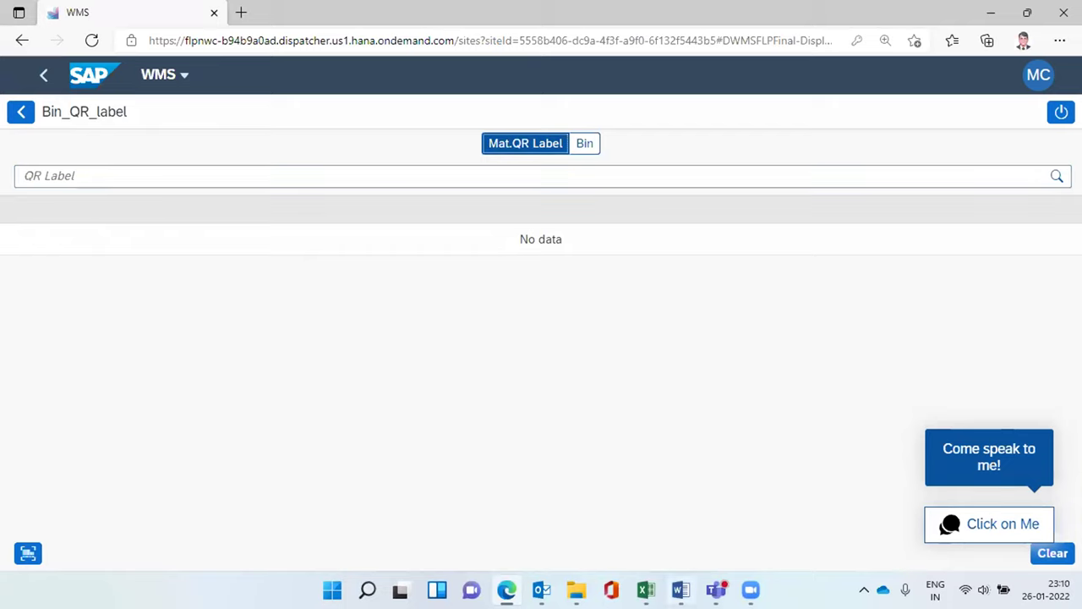
{"action": "left_click", "coordinate": [646, 589]}
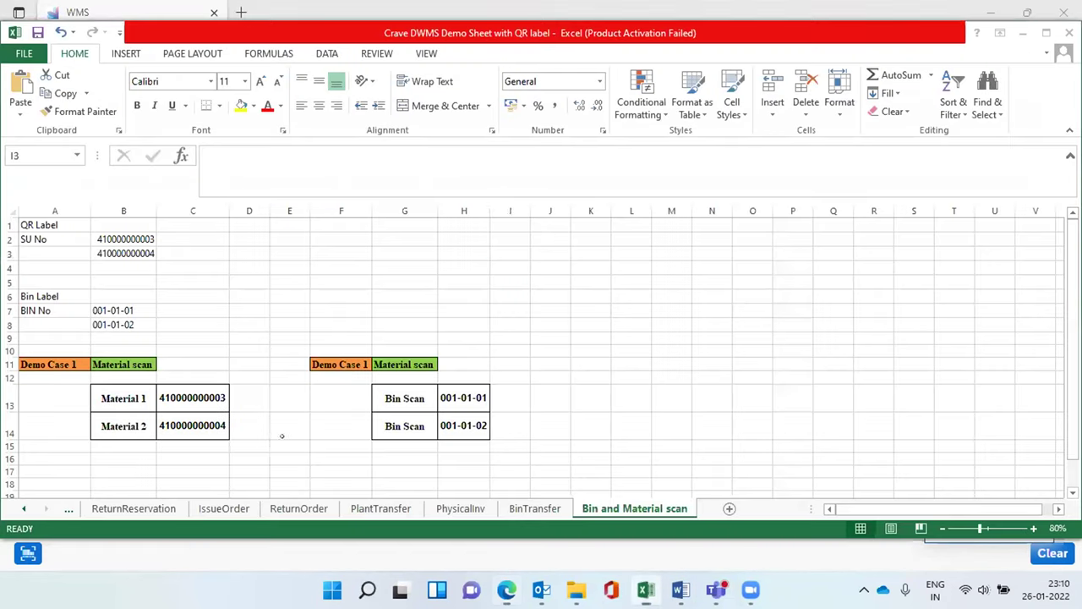
{"action": "left_click", "coordinate": [177, 397]}
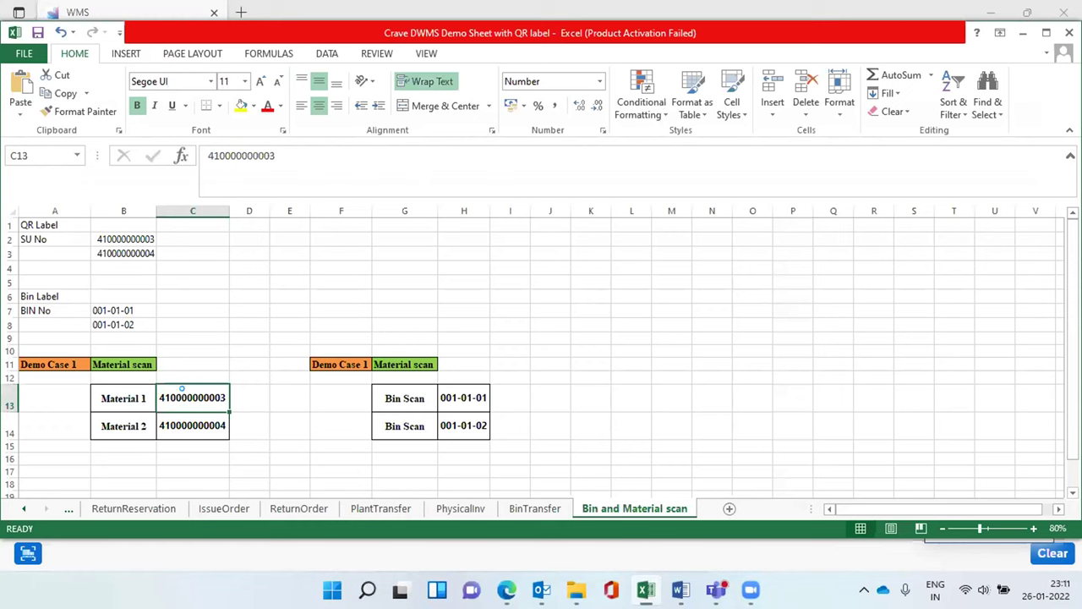
{"action": "key", "text": "ctrl+c"}
{"action": "key", "text": "alt+Tab"}
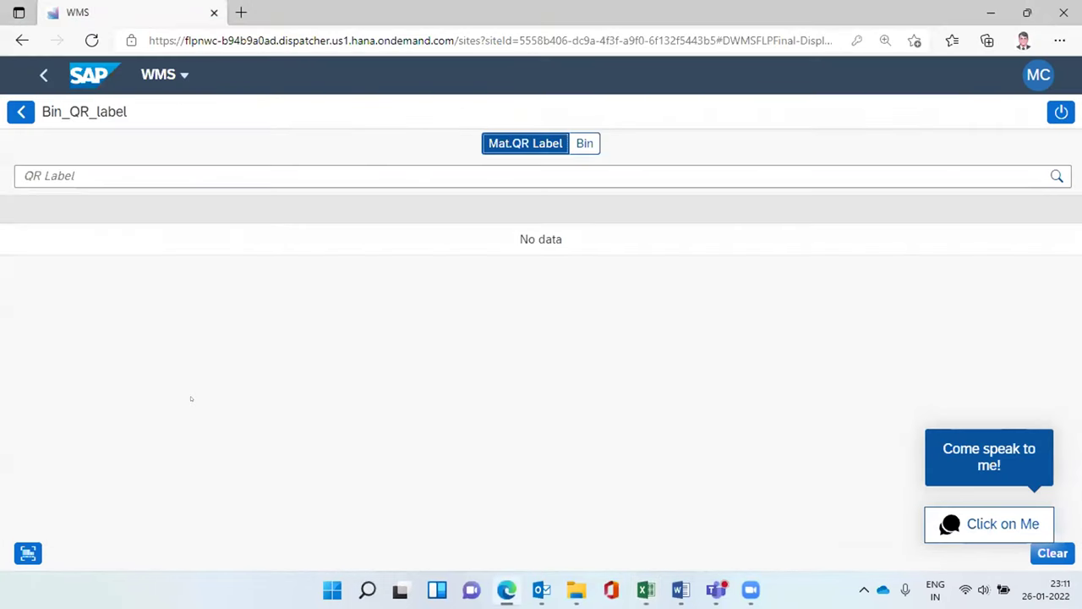
{"action": "left_click", "coordinate": [91, 175]}
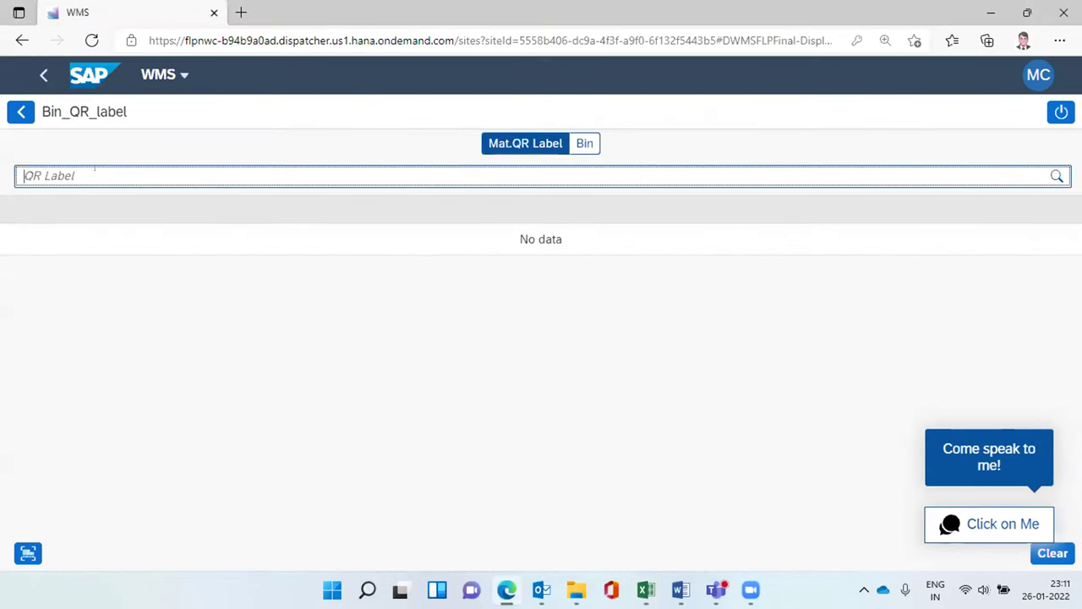
{"action": "key", "text": "ctrl+v"}
{"action": "key", "text": "Return"}
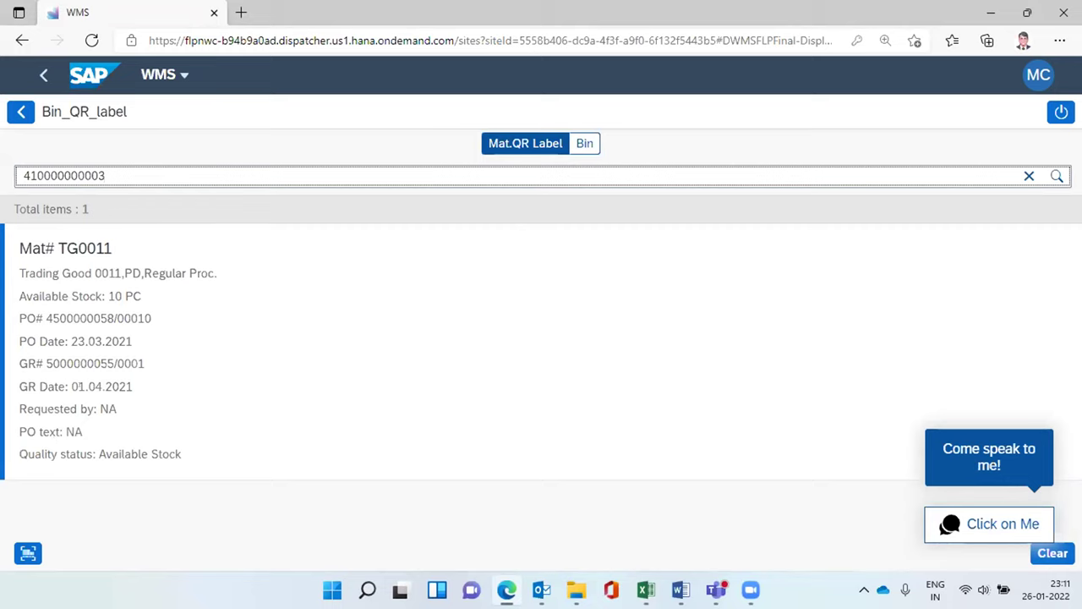
Step: Copy bin 001-01-01 from the Excel demo sheet and search for it as a bin label in the WMS browser page
{"action": "left_click", "coordinate": [580, 144]}
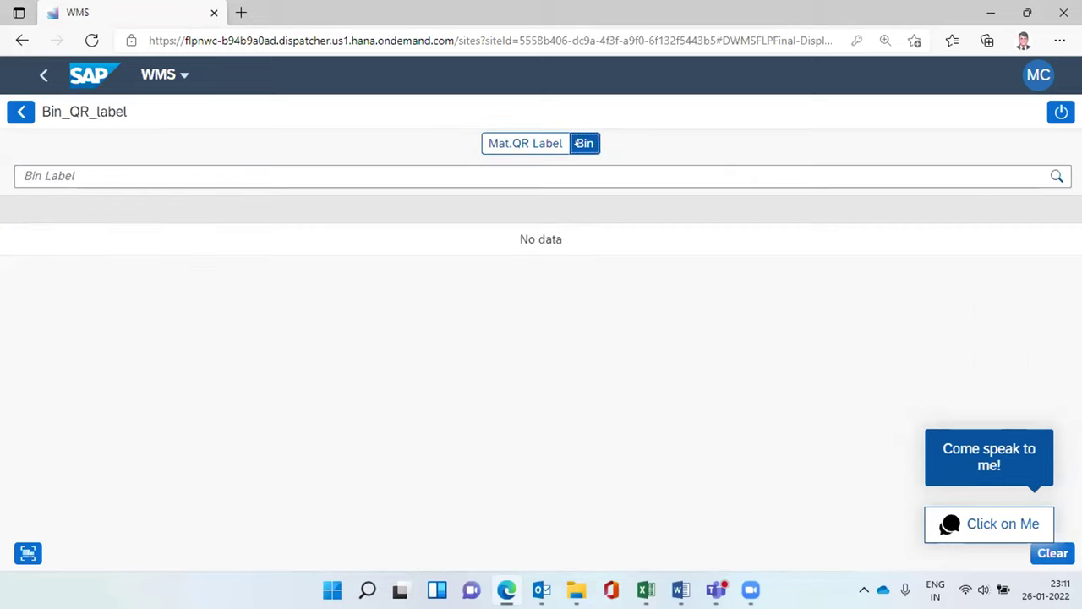
{"action": "left_click", "coordinate": [646, 589]}
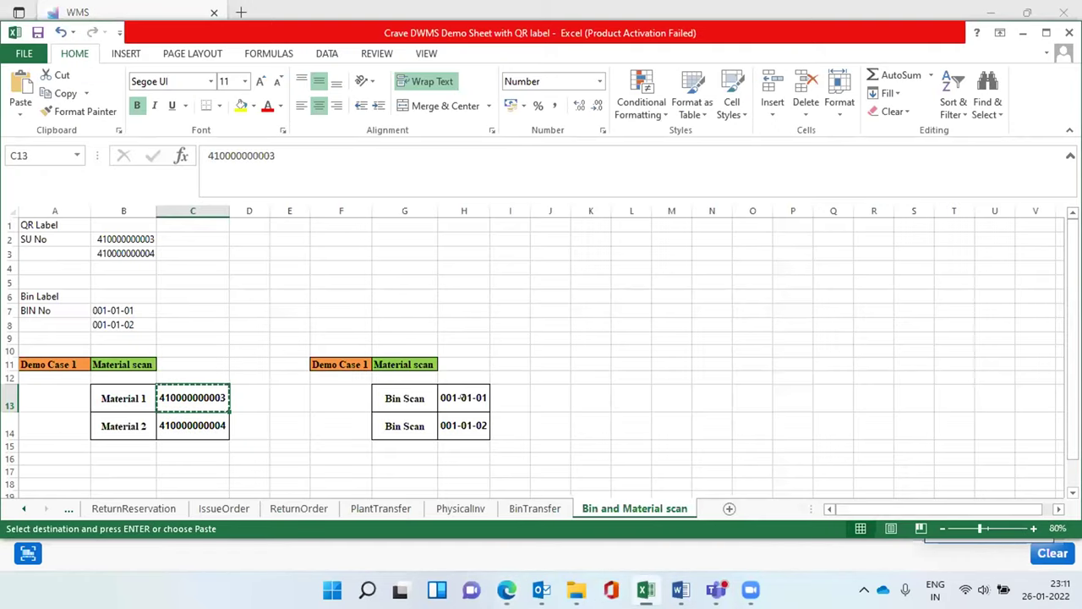
{"action": "left_click", "coordinate": [462, 397]}
{"action": "key", "text": "ctrl+c"}
{"action": "key", "text": "alt+Tab"}
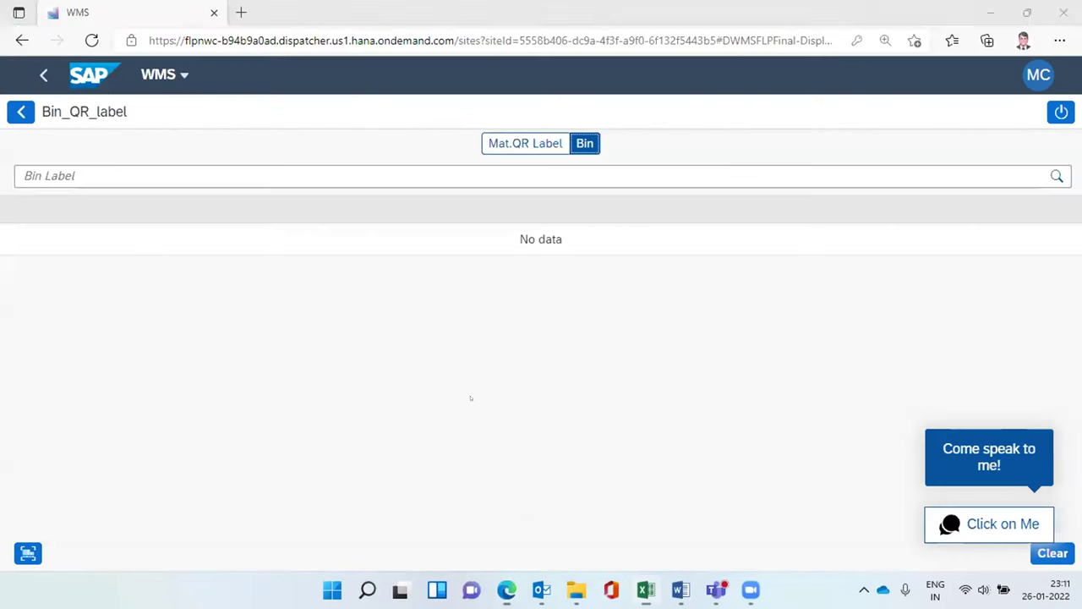
{"action": "left_click", "coordinate": [68, 173]}
{"action": "key", "text": "ctrl+v"}
{"action": "key", "text": "Return"}
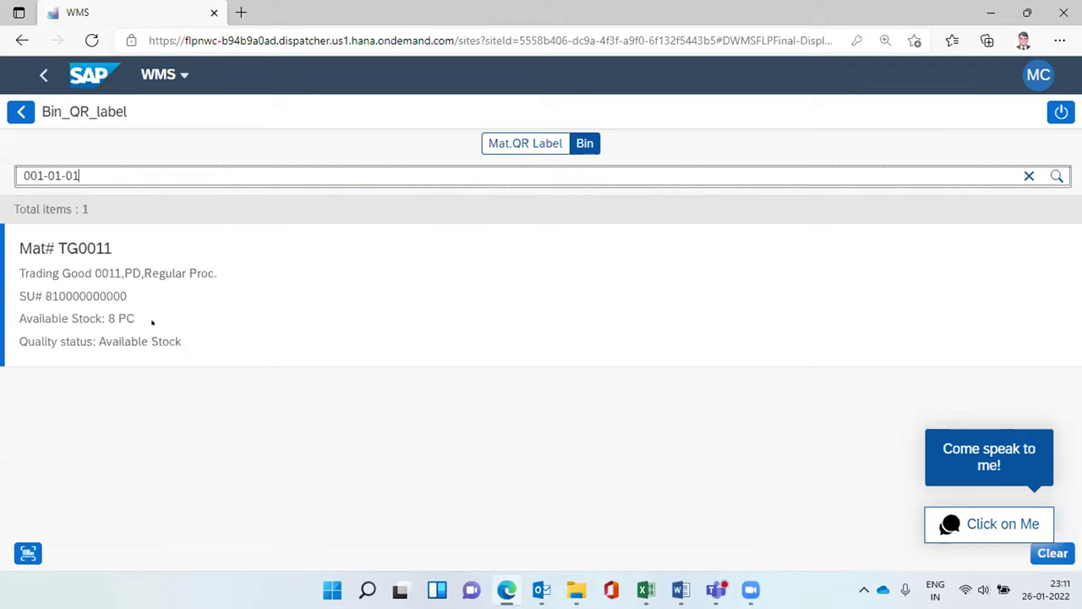
Step: Return to the main menu, view the Reprint goods receipt list, and go back to the menu
{"action": "left_click", "coordinate": [18, 111]}
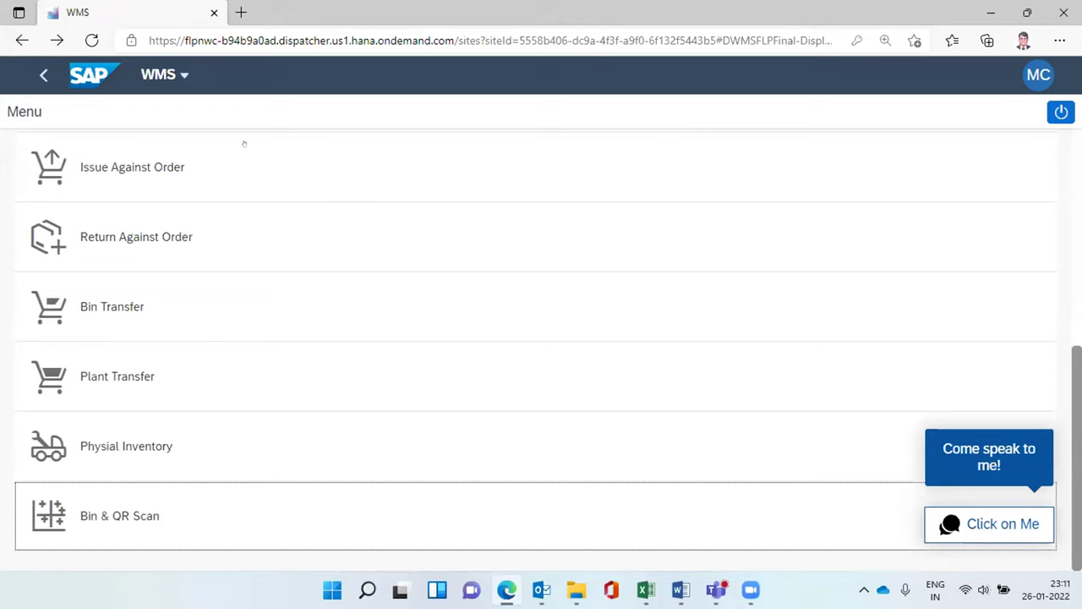
{"action": "scroll", "coordinate": [282, 181], "scroll_direction": "up", "scroll_amount": 2}
{"action": "scroll", "coordinate": [282, 183], "scroll_direction": "up", "scroll_amount": 3}
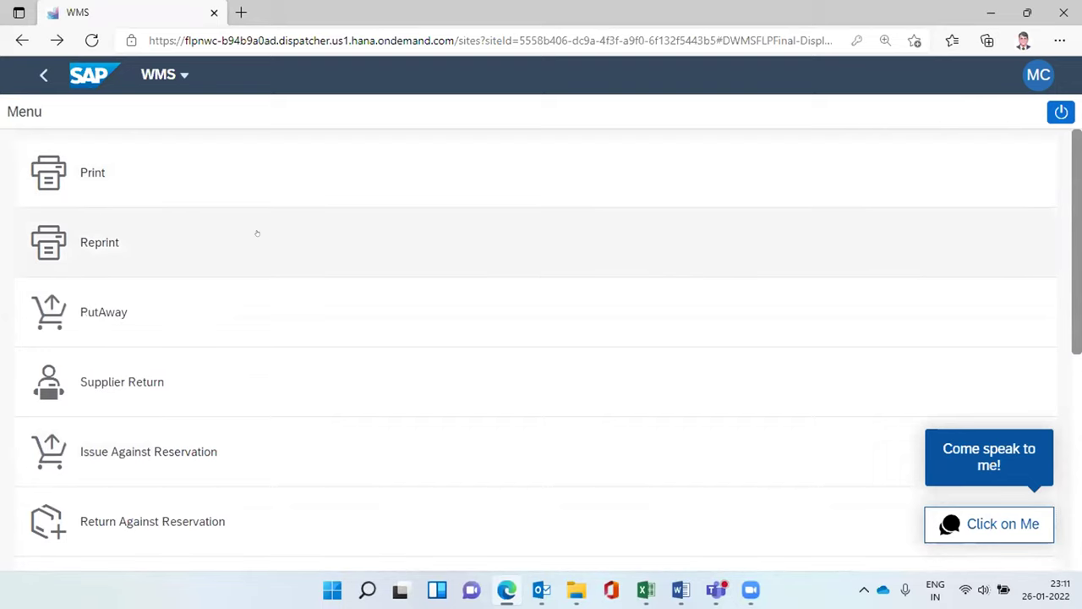
{"action": "left_click", "coordinate": [155, 222]}
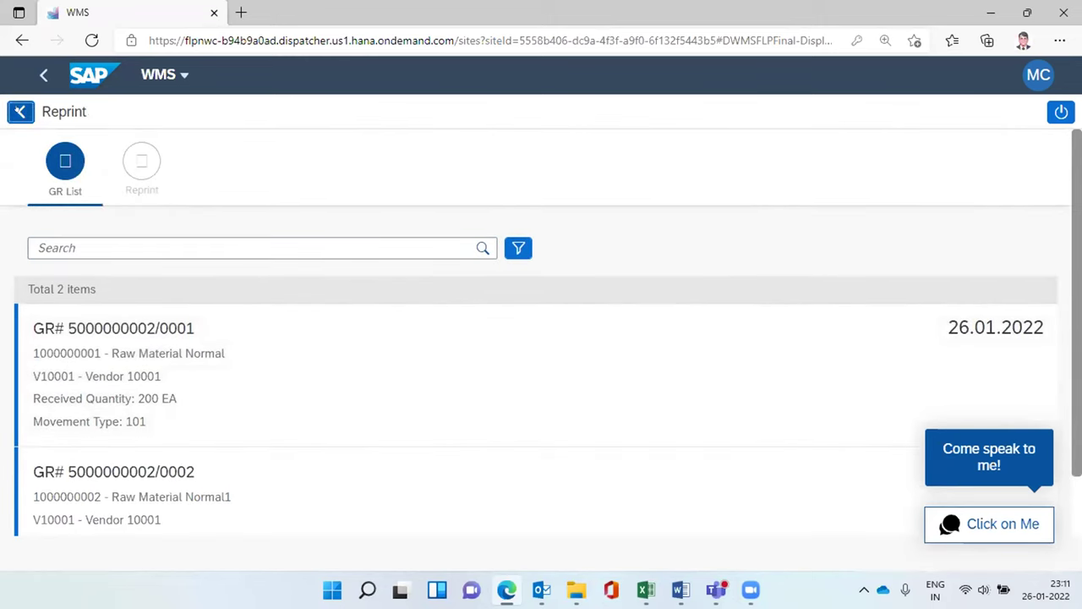
{"action": "left_click", "coordinate": [20, 111]}
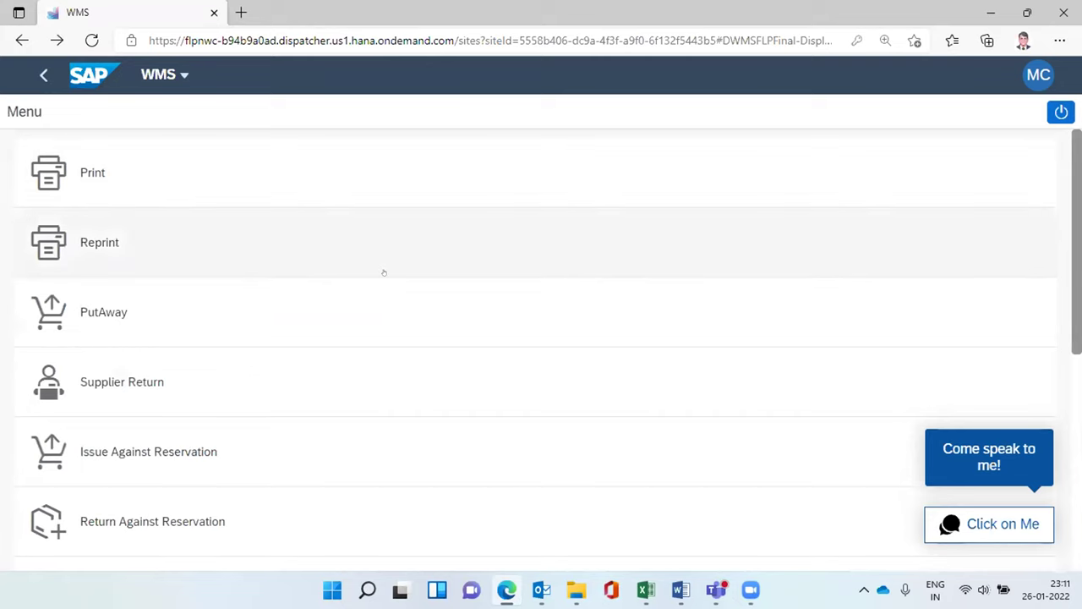
Step: Open PutAway and select the goods receipt item for Raw Material Normal
{"action": "scroll", "coordinate": [384, 272], "scroll_direction": "down", "scroll_amount": 1}
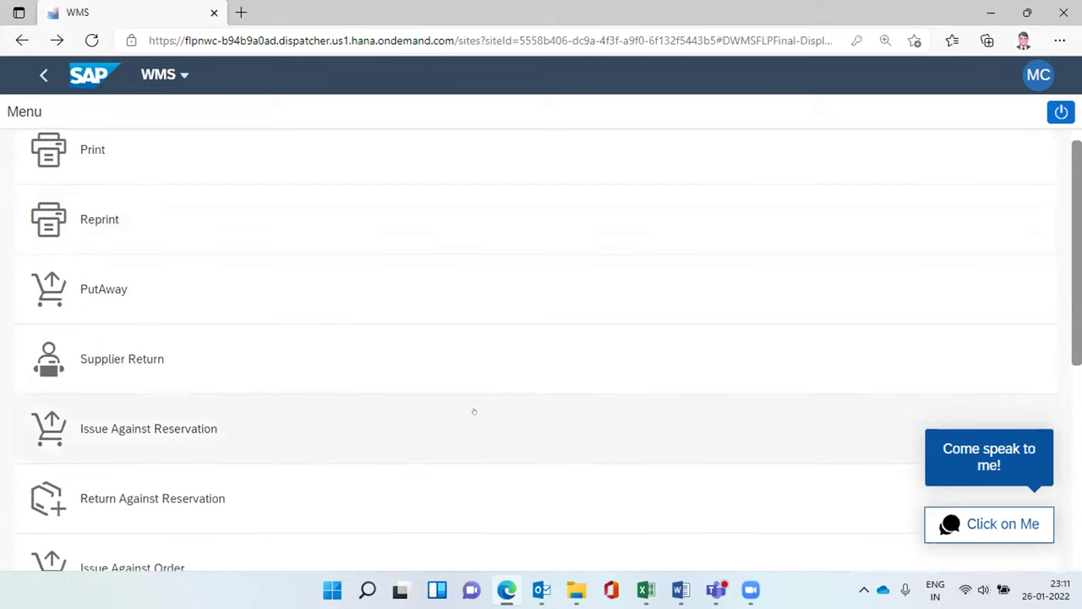
{"action": "scroll", "coordinate": [474, 412], "scroll_direction": "down", "scroll_amount": 2}
{"action": "scroll", "coordinate": [474, 412], "scroll_direction": "down", "scroll_amount": 3}
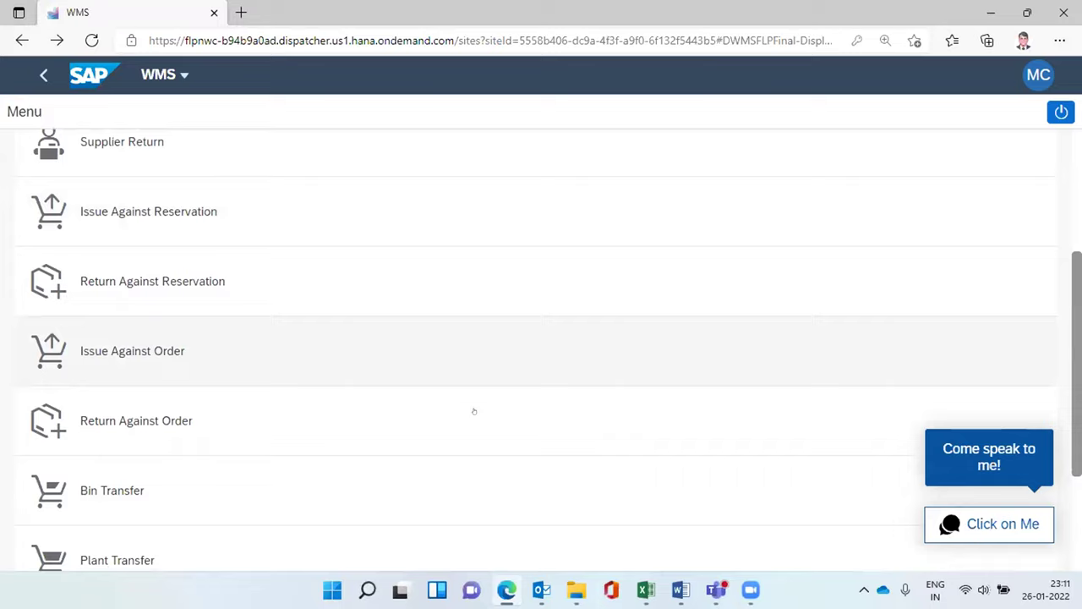
{"action": "scroll", "coordinate": [475, 412], "scroll_direction": "up", "scroll_amount": 5}
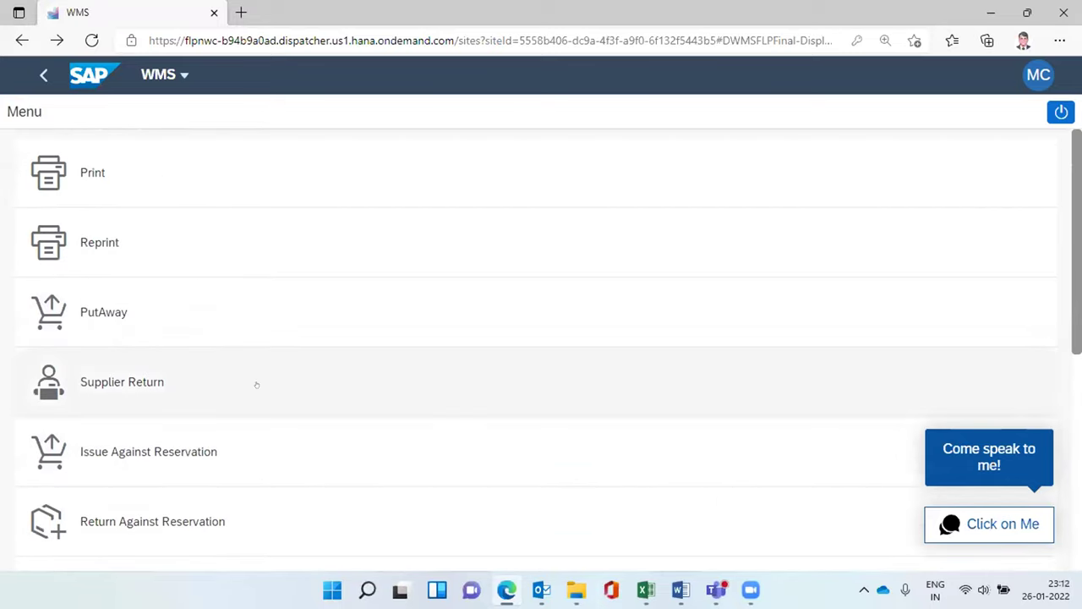
{"action": "left_click", "coordinate": [106, 320]}
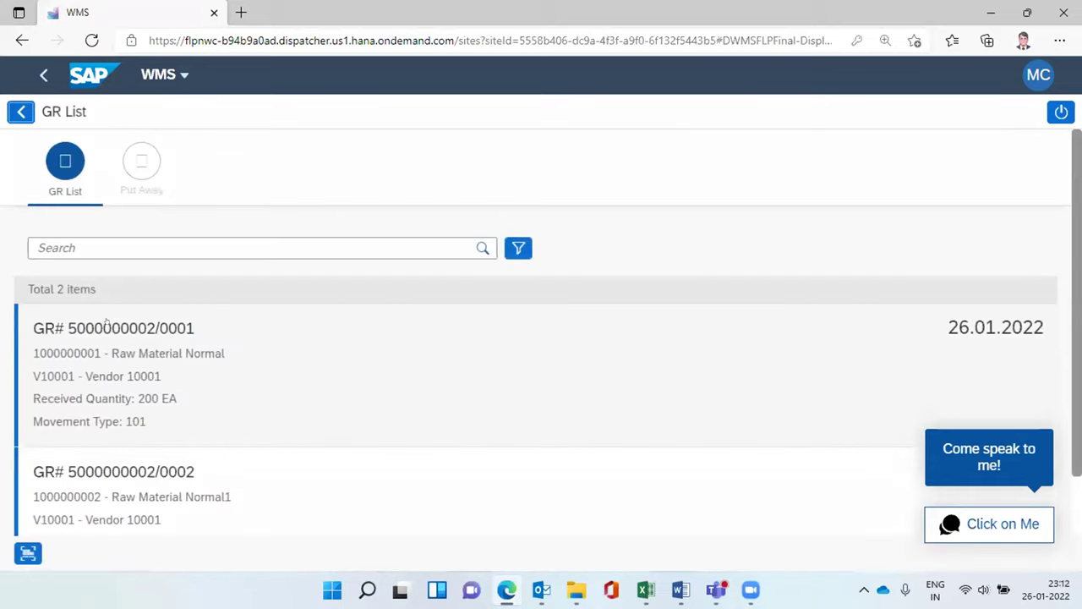
{"action": "scroll", "coordinate": [321, 347], "scroll_direction": "down", "scroll_amount": 1}
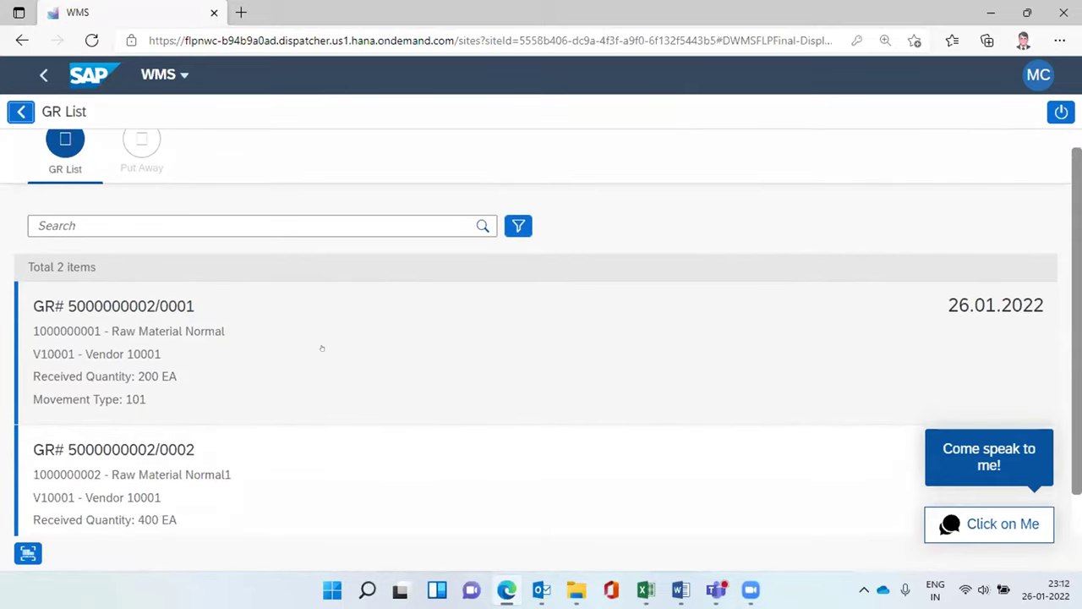
{"action": "scroll", "coordinate": [321, 348], "scroll_direction": "down", "scroll_amount": 2}
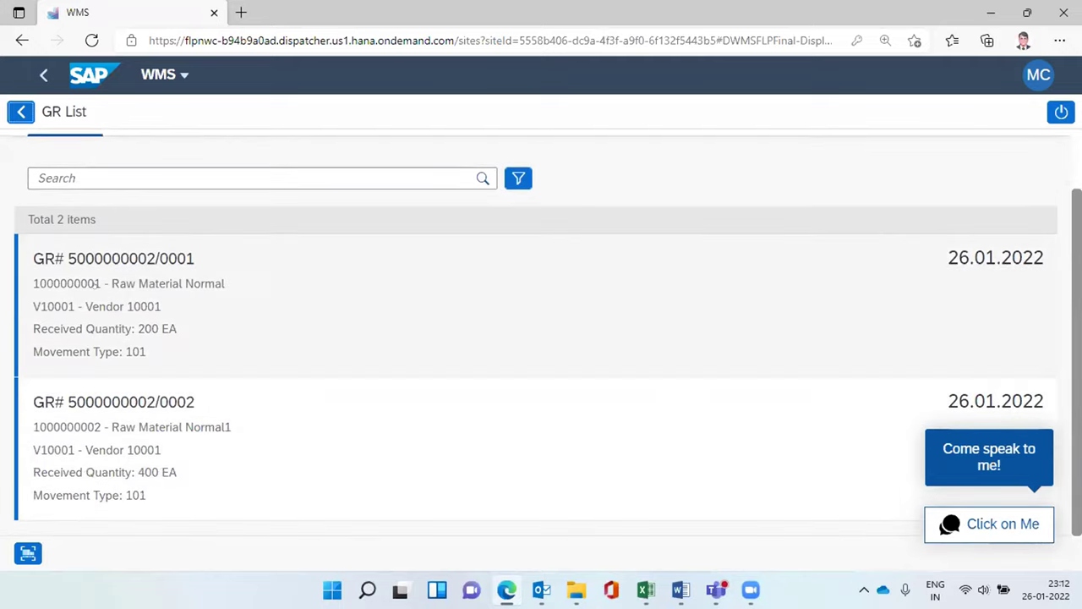
{"action": "left_click", "coordinate": [94, 285]}
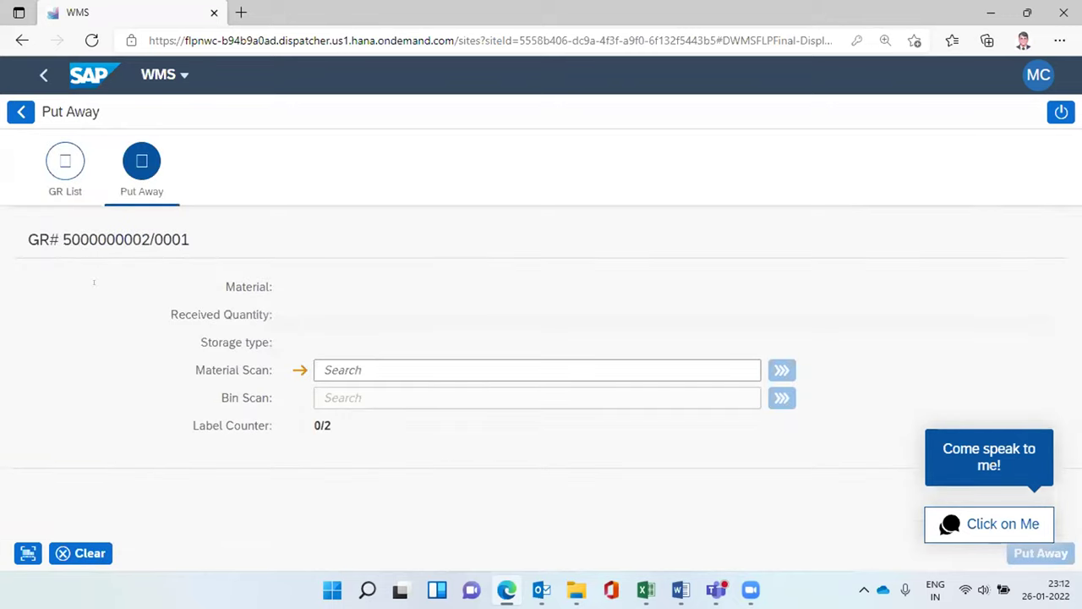
{"action": "left_click", "coordinate": [646, 589]}
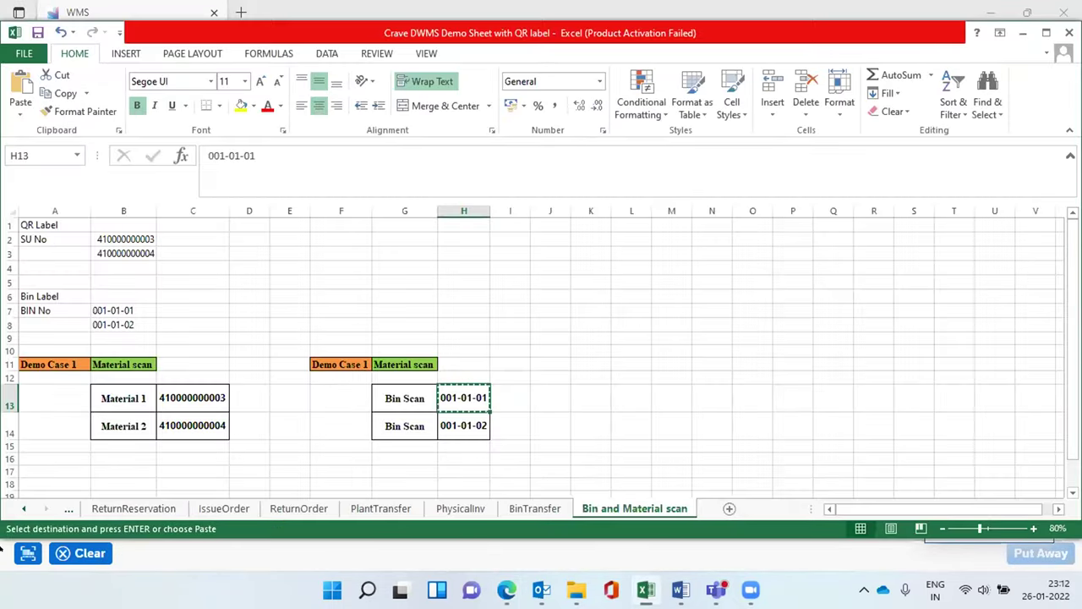
{"action": "left_click", "coordinate": [24, 507]}
{"action": "left_click", "coordinate": [23, 507]}
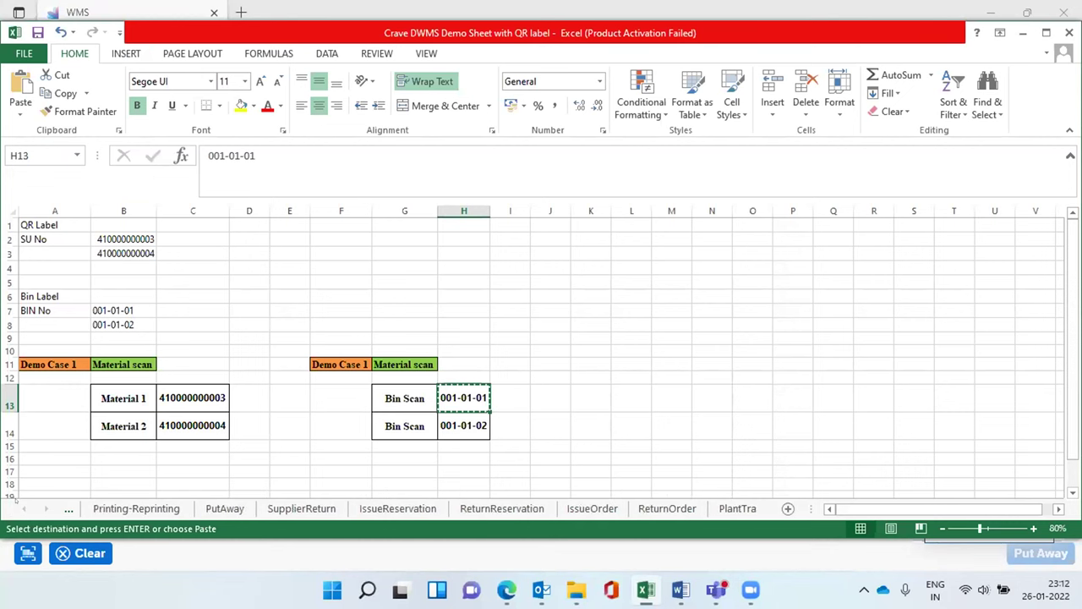
{"action": "left_click", "coordinate": [225, 508]}
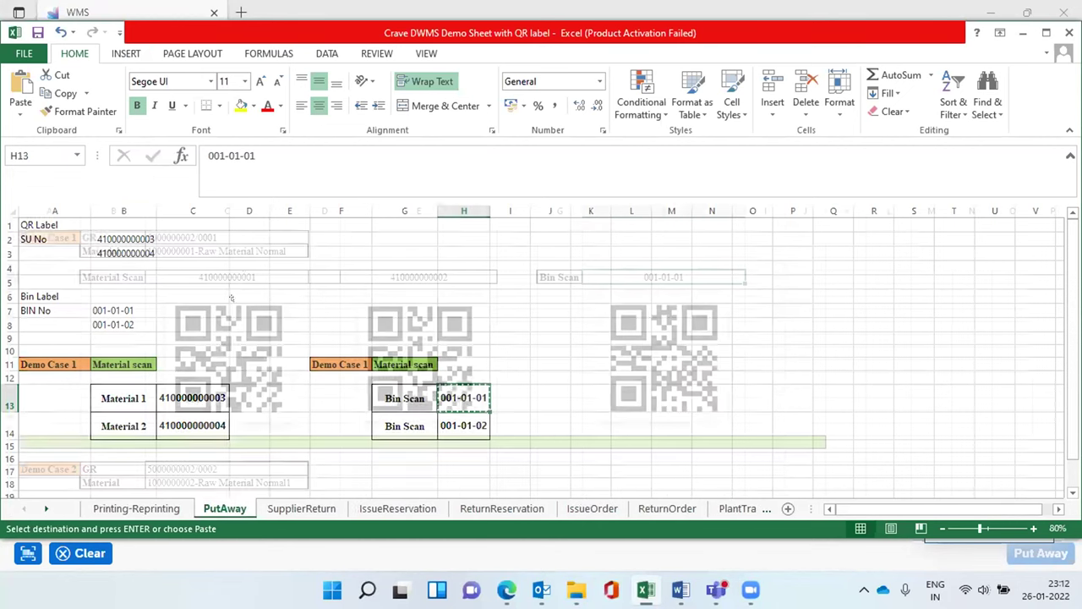
{"action": "left_click", "coordinate": [227, 277]}
{"action": "key", "text": "ctrl+c"}
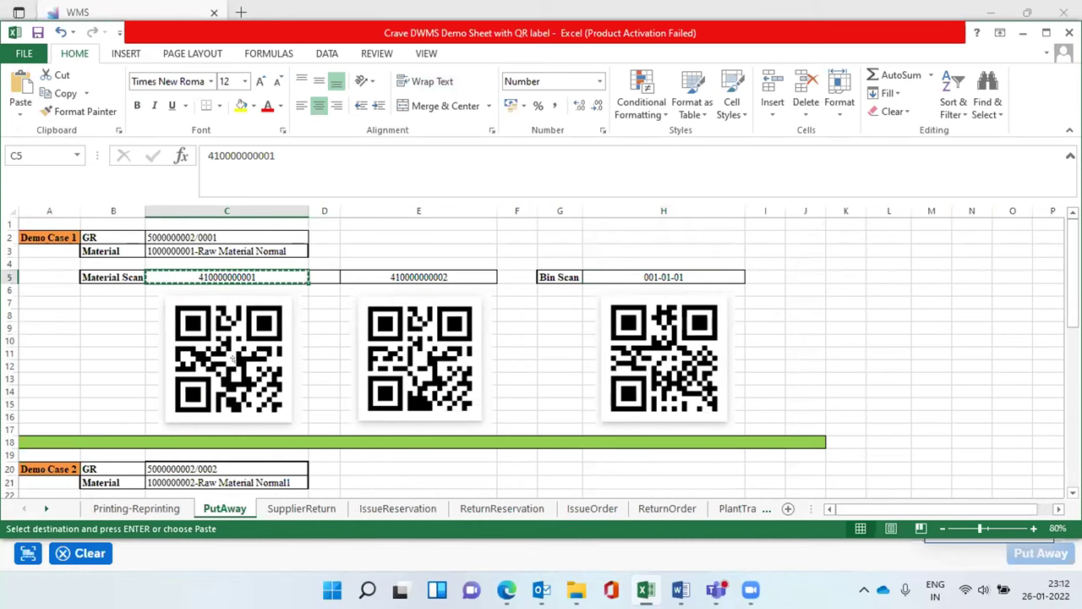
{"action": "key", "text": "alt+Tab"}
{"action": "left_click", "coordinate": [334, 361]}
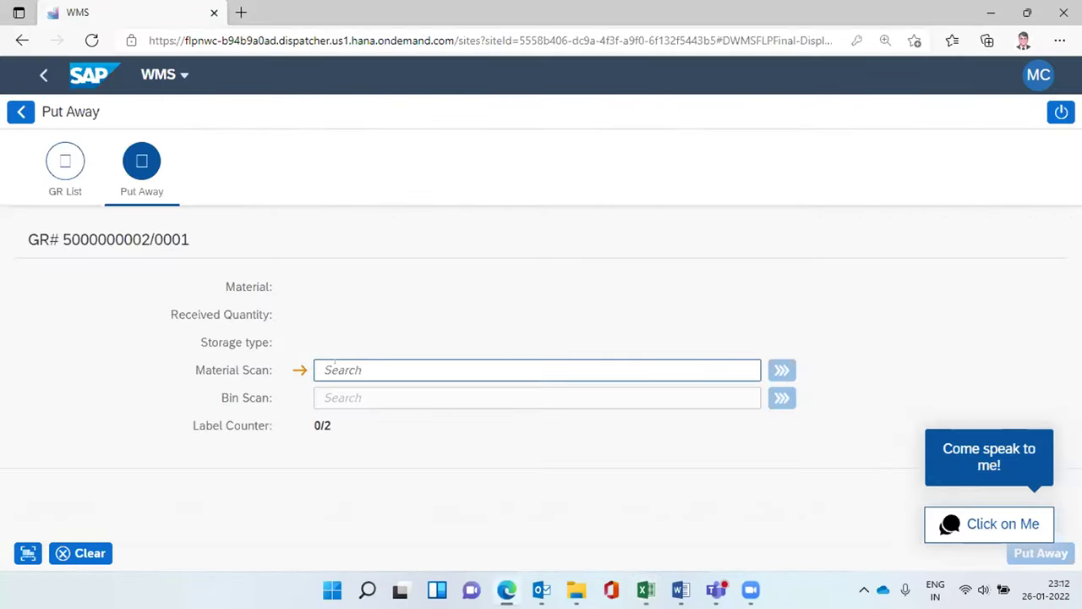
{"action": "key", "text": "ctrl+v"}
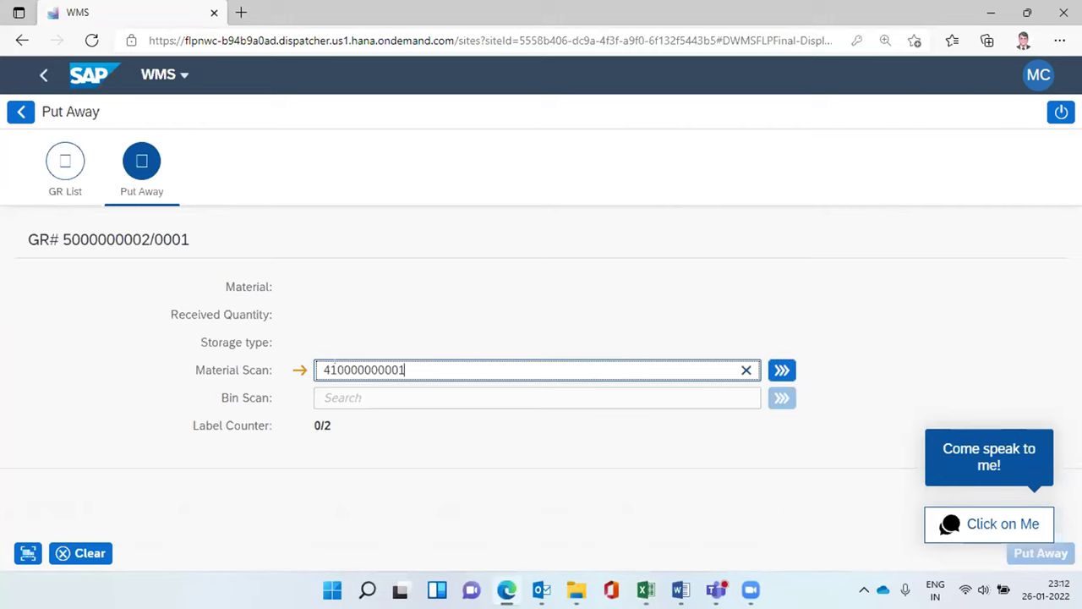
{"action": "left_click", "coordinate": [778, 370]}
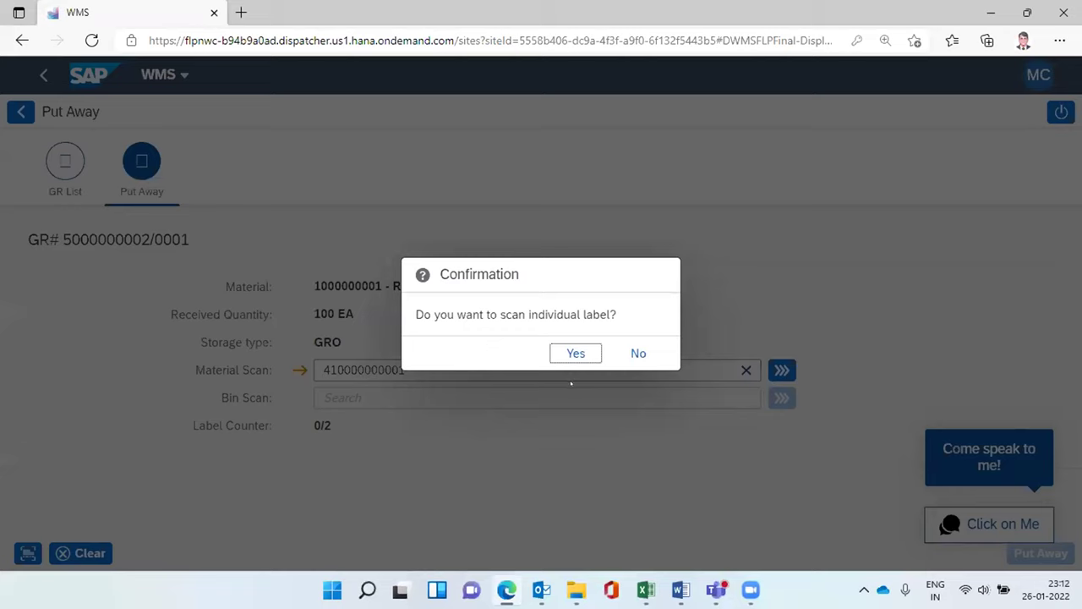
{"action": "left_click", "coordinate": [625, 351]}
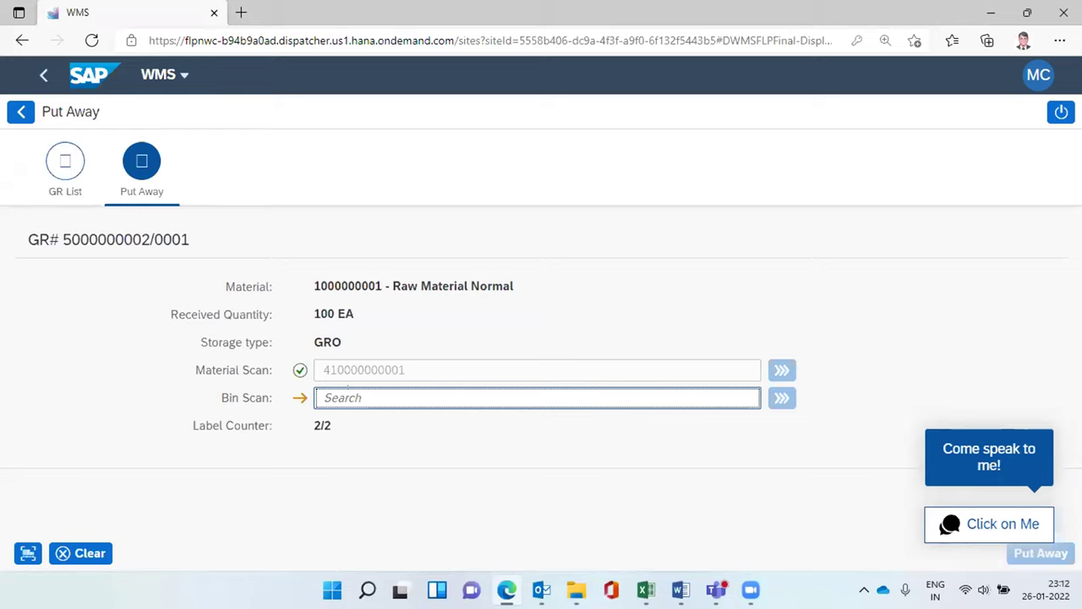
Step: Copy bin 001-01-01 from the Excel PutAway sheet, submit it as the bin scan in WMS, and post the put away
{"action": "key", "text": "alt+Tab"}
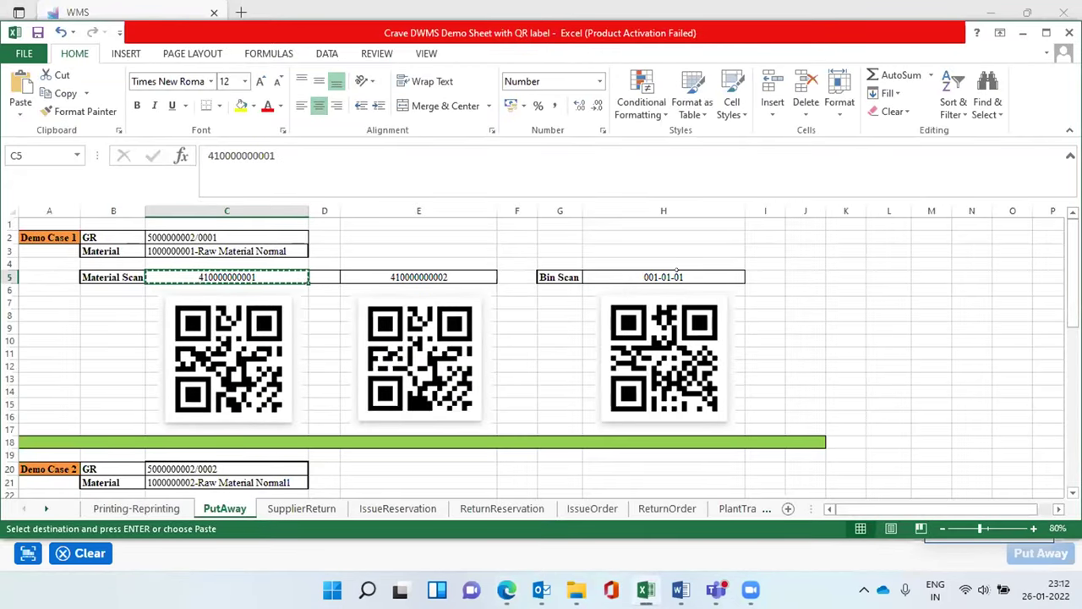
{"action": "left_click", "coordinate": [676, 272]}
{"action": "key", "text": "ctrl+c"}
{"action": "key", "text": "alt+Tab"}
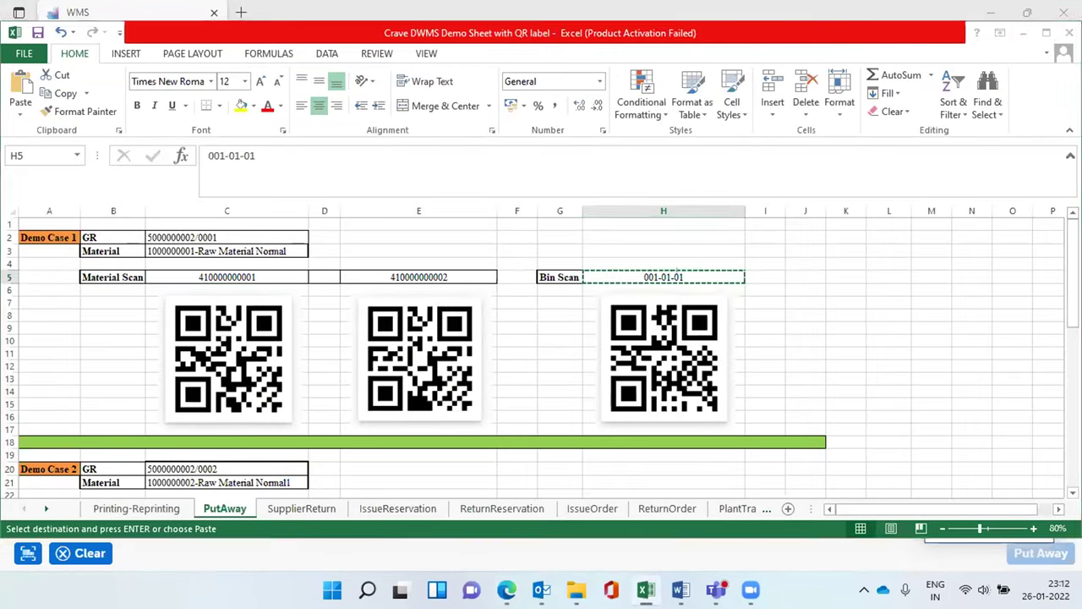
{"action": "left_click", "coordinate": [535, 389]}
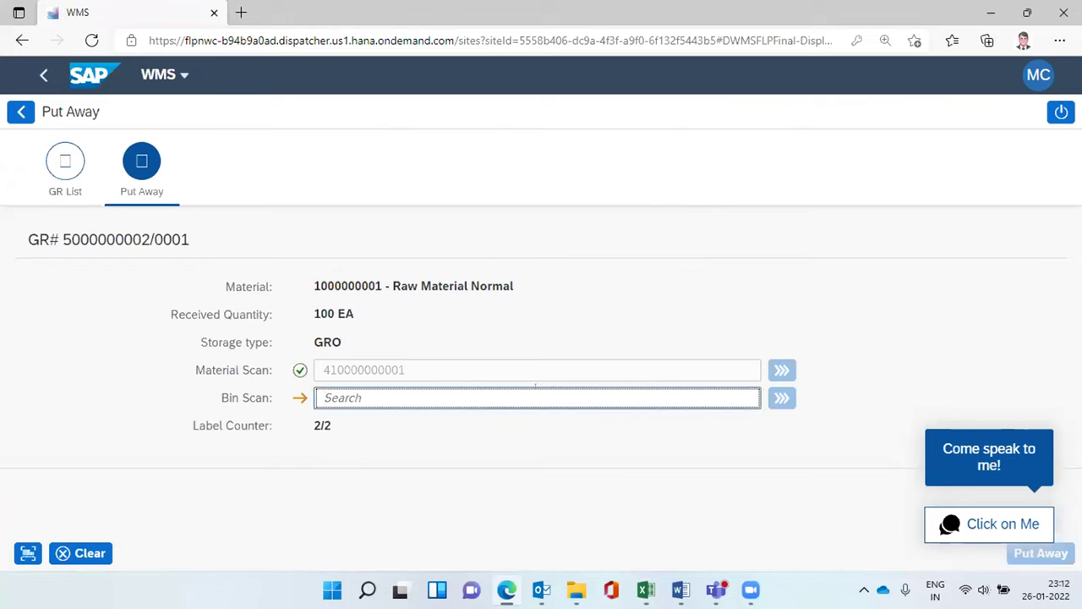
{"action": "key", "text": "ctrl+v"}
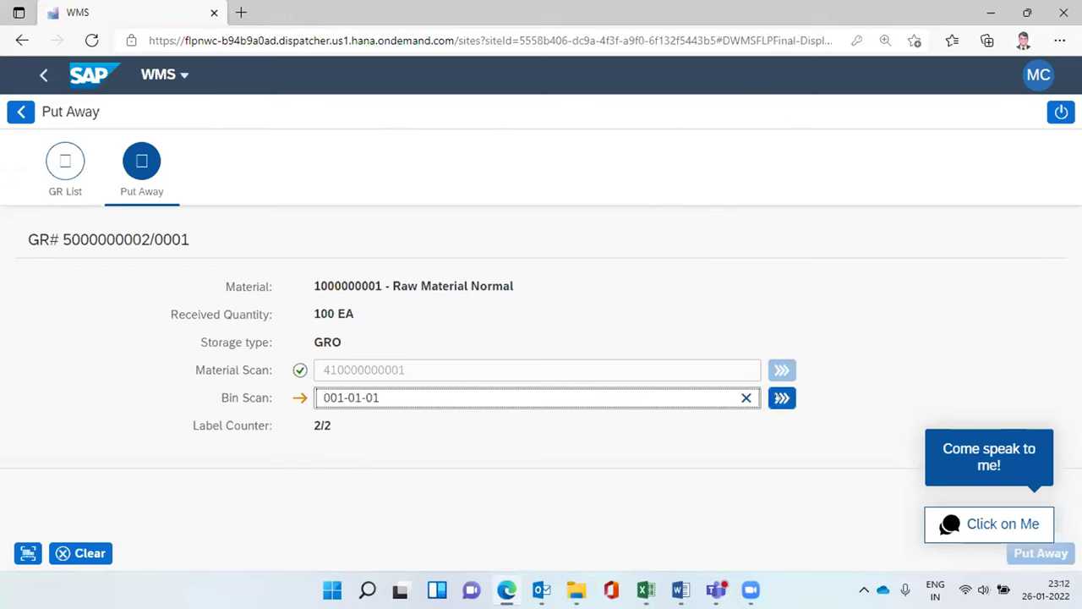
{"action": "left_click", "coordinate": [777, 397]}
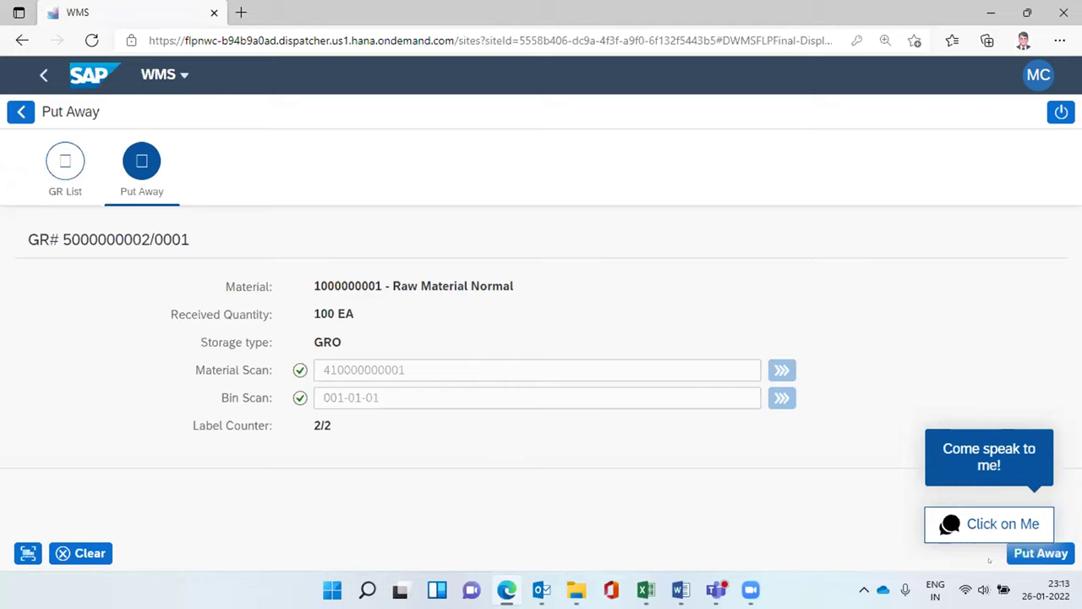
{"action": "left_click", "coordinate": [1038, 553]}
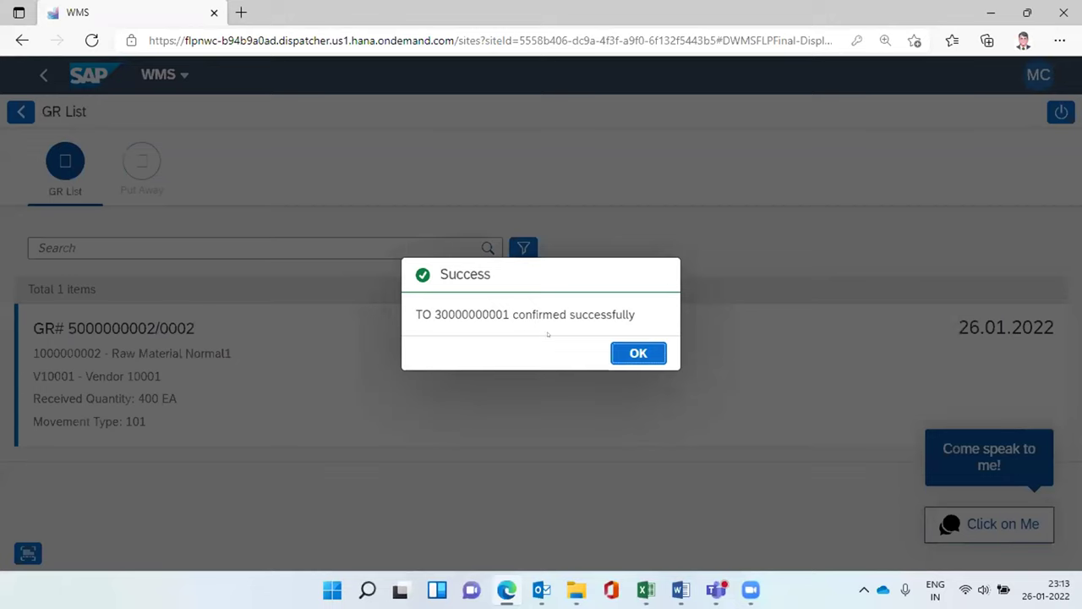
{"action": "left_click", "coordinate": [625, 352]}
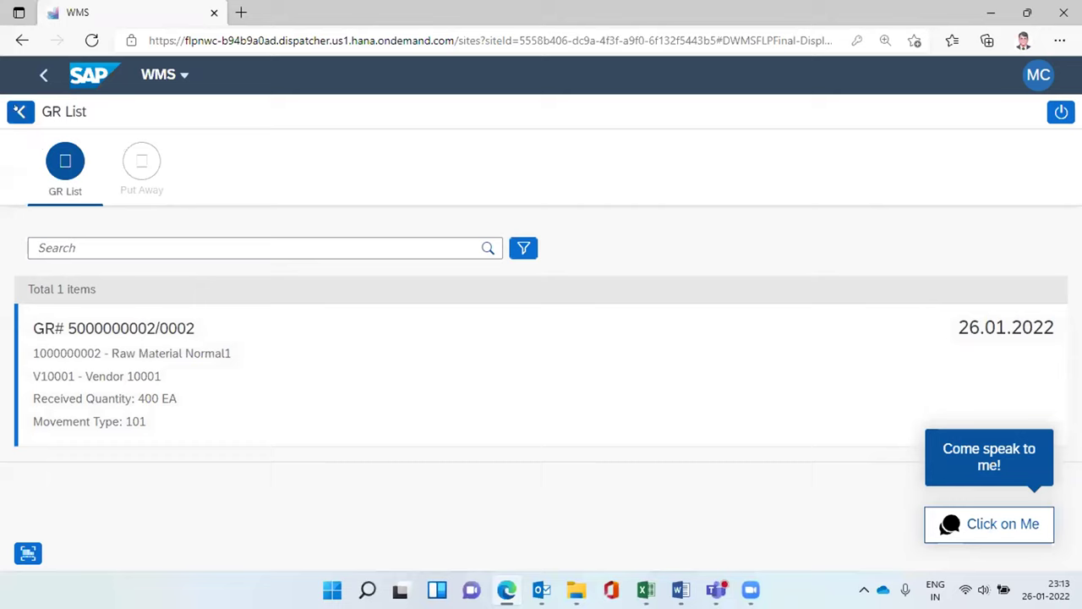
Step: Open Issue Against Order from the main menu, view the issue form for Packaging Material Normal, and return to the order list
{"action": "left_click", "coordinate": [10, 109]}
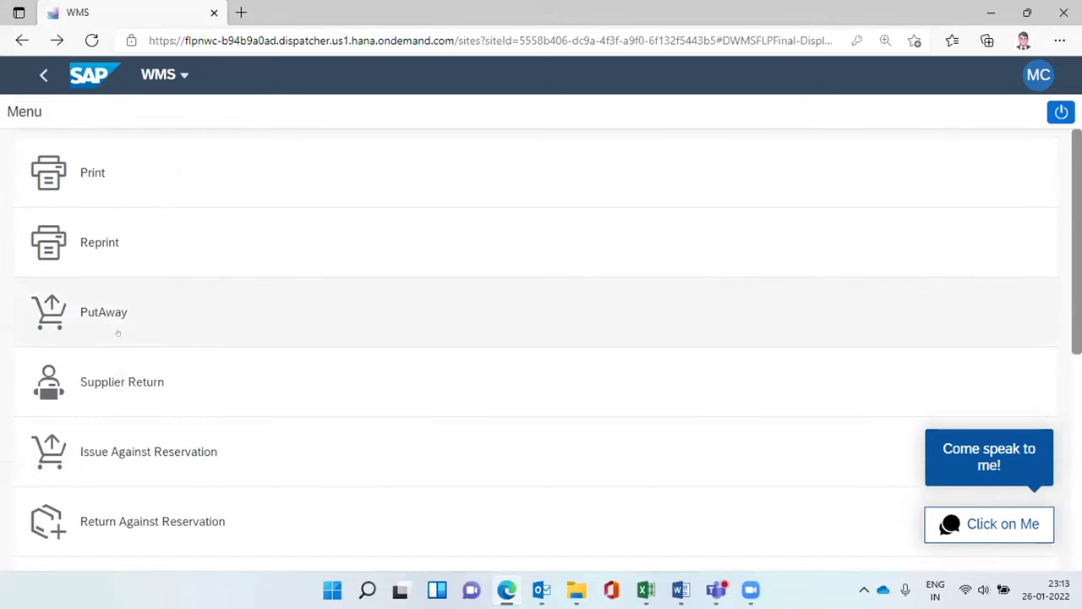
{"action": "scroll", "coordinate": [232, 399], "scroll_direction": "down", "scroll_amount": 3}
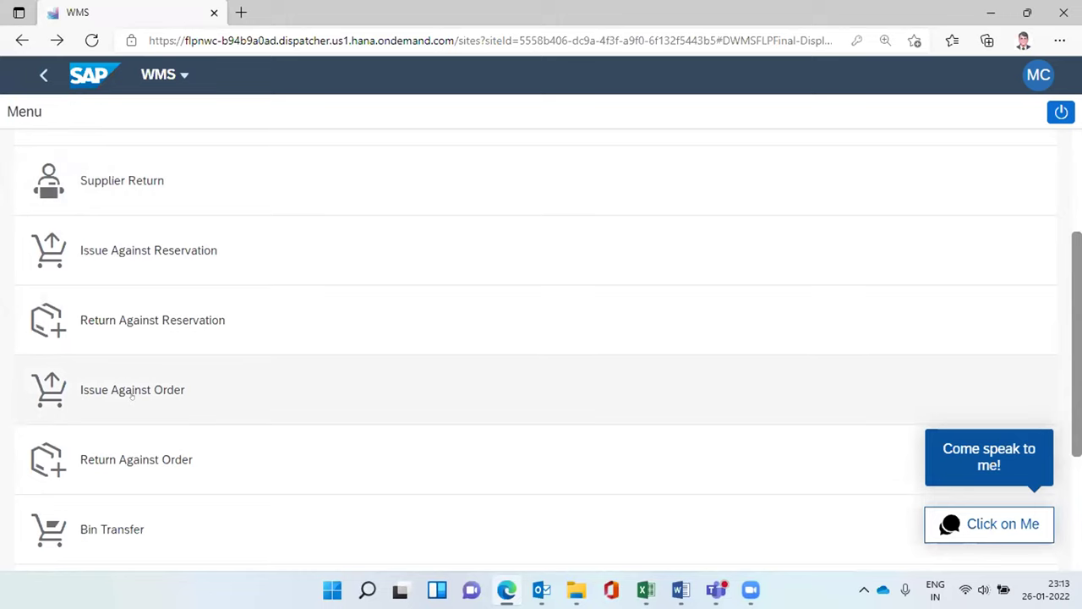
{"action": "left_click", "coordinate": [118, 393]}
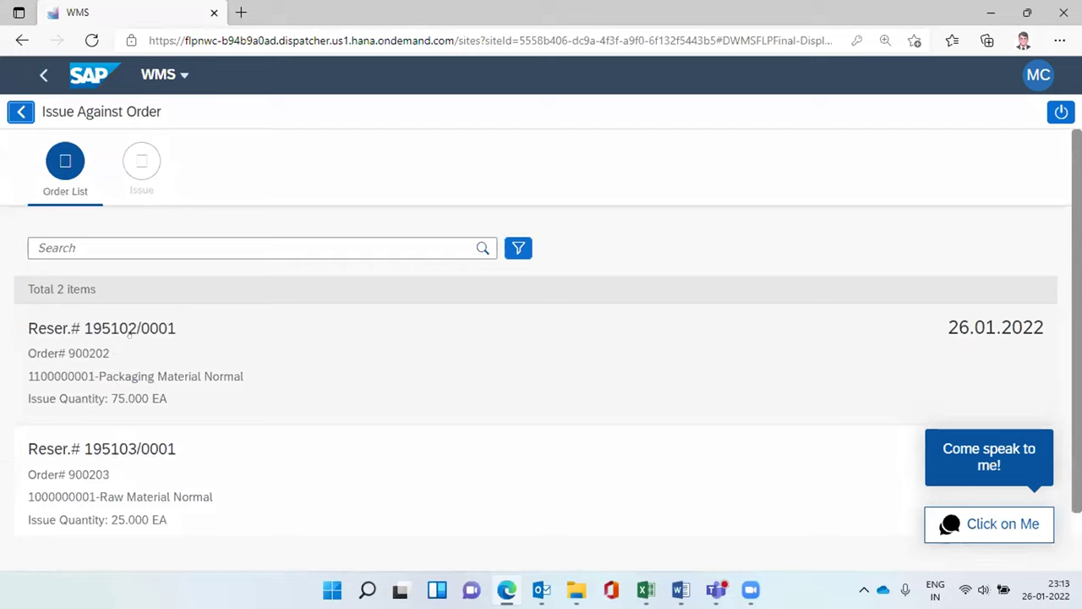
{"action": "left_click", "coordinate": [82, 356]}
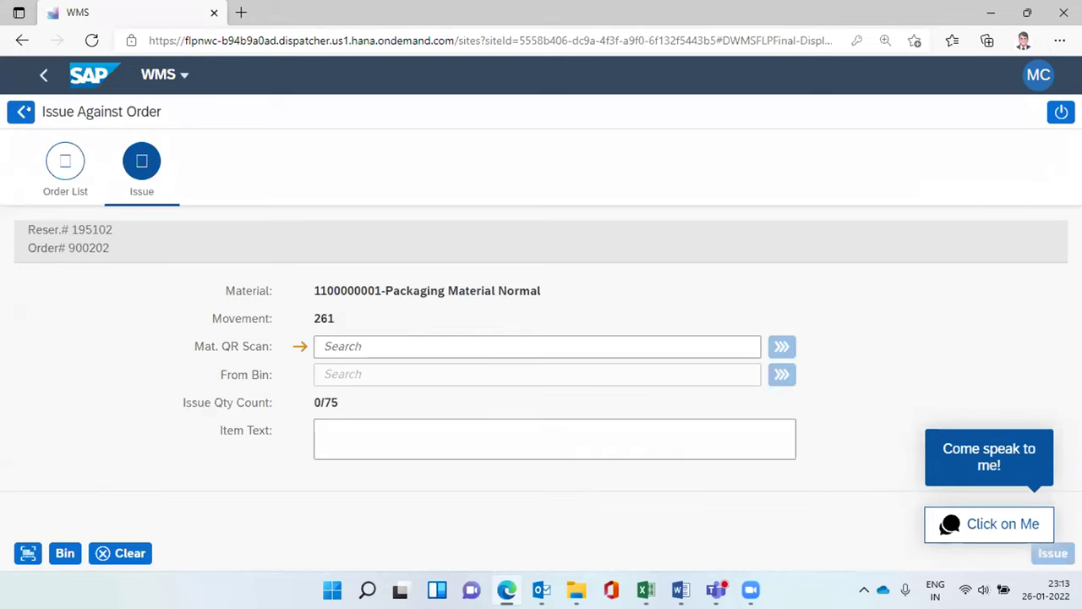
{"action": "left_click", "coordinate": [21, 112]}
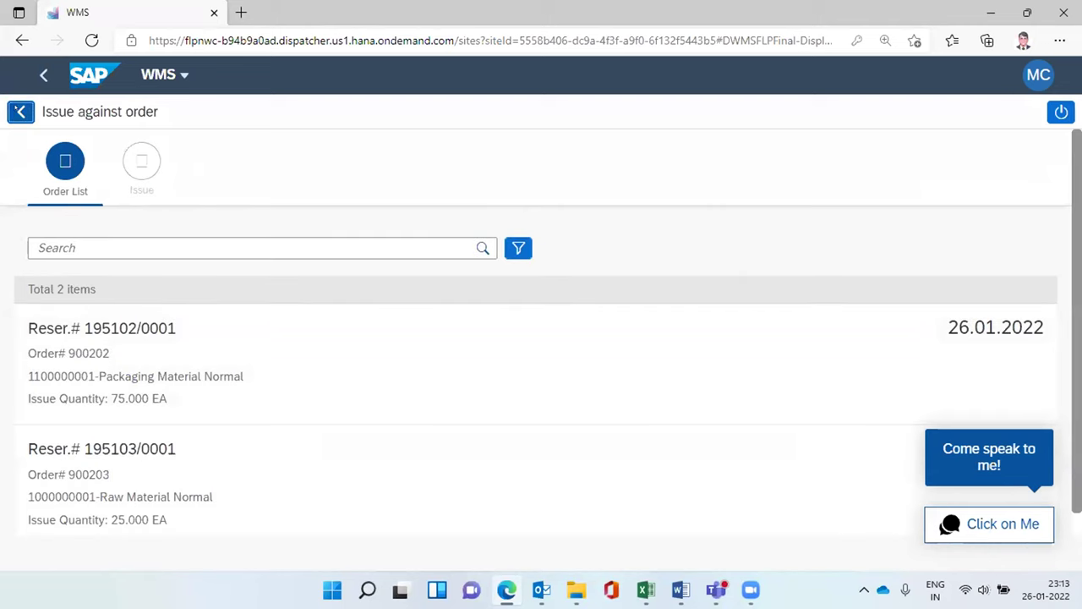
Step: Leave Issue Against Order, open the Physical Inventory list, and view the count form for document 25, bin 001-01-01
{"action": "left_click", "coordinate": [21, 112]}
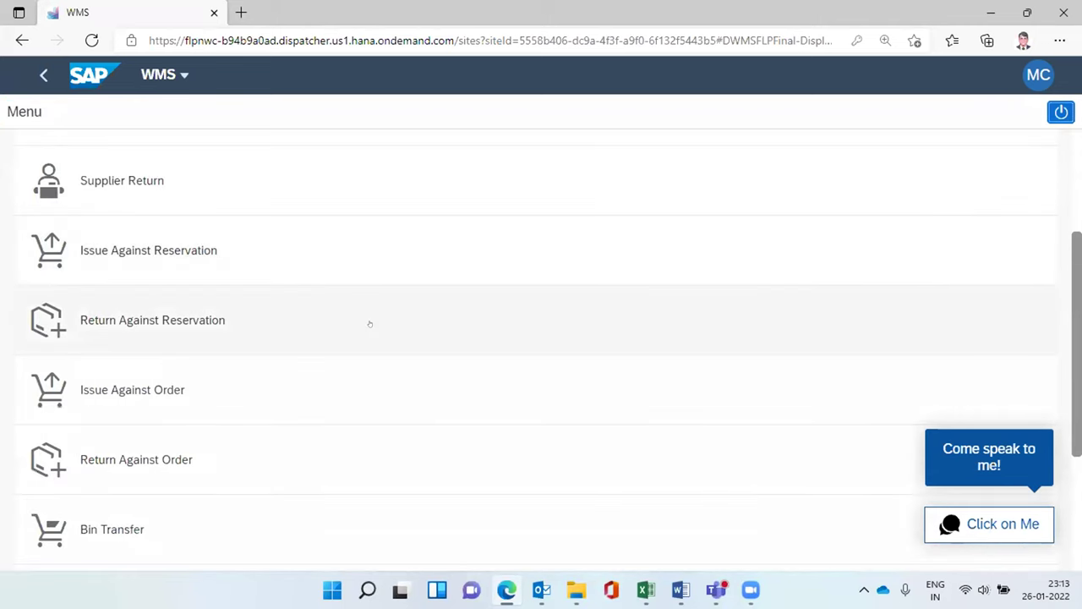
{"action": "scroll", "coordinate": [369, 324], "scroll_direction": "down", "scroll_amount": 3}
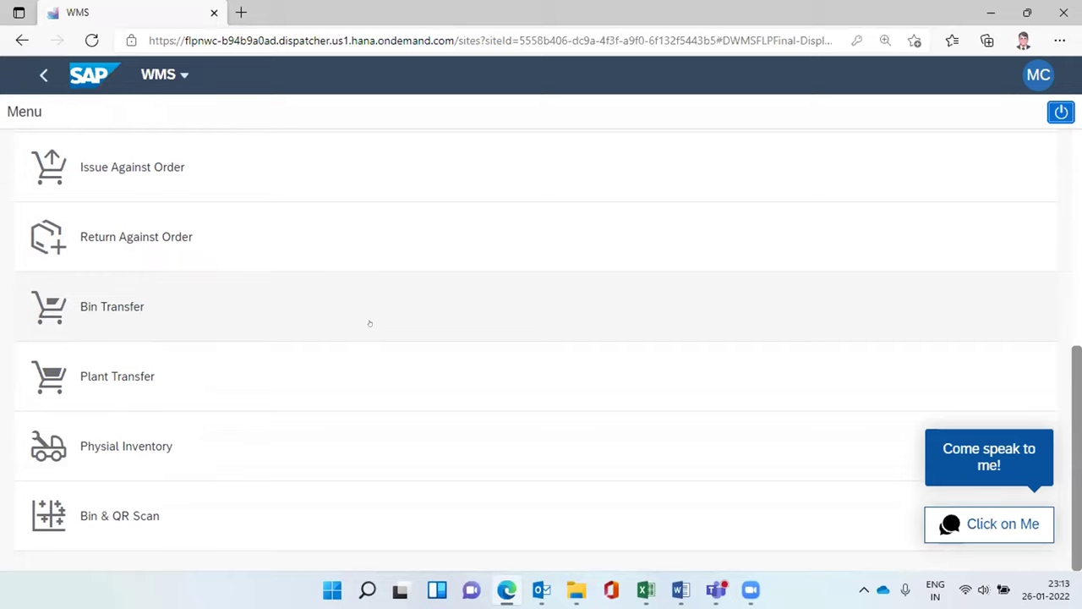
{"action": "left_click", "coordinate": [79, 445]}
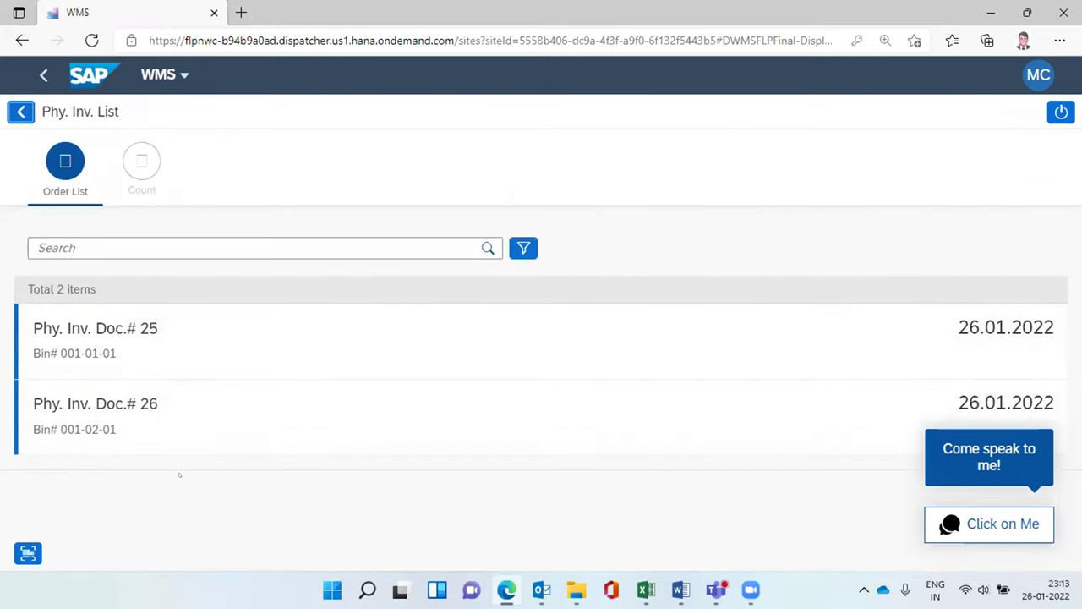
{"action": "left_click", "coordinate": [44, 336]}
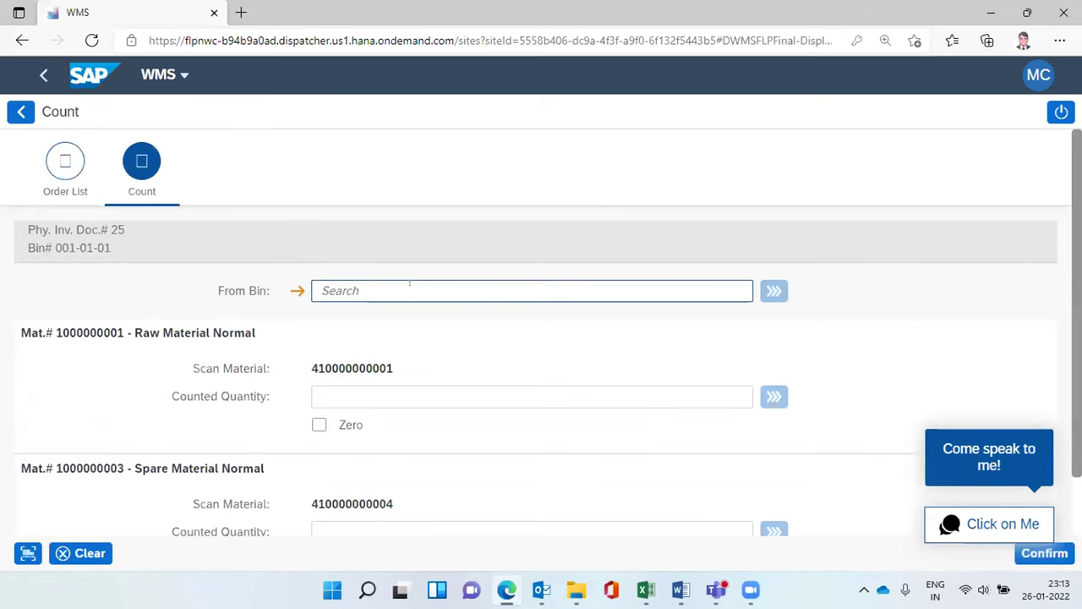
{"action": "scroll", "coordinate": [434, 396], "scroll_direction": "down", "scroll_amount": 1}
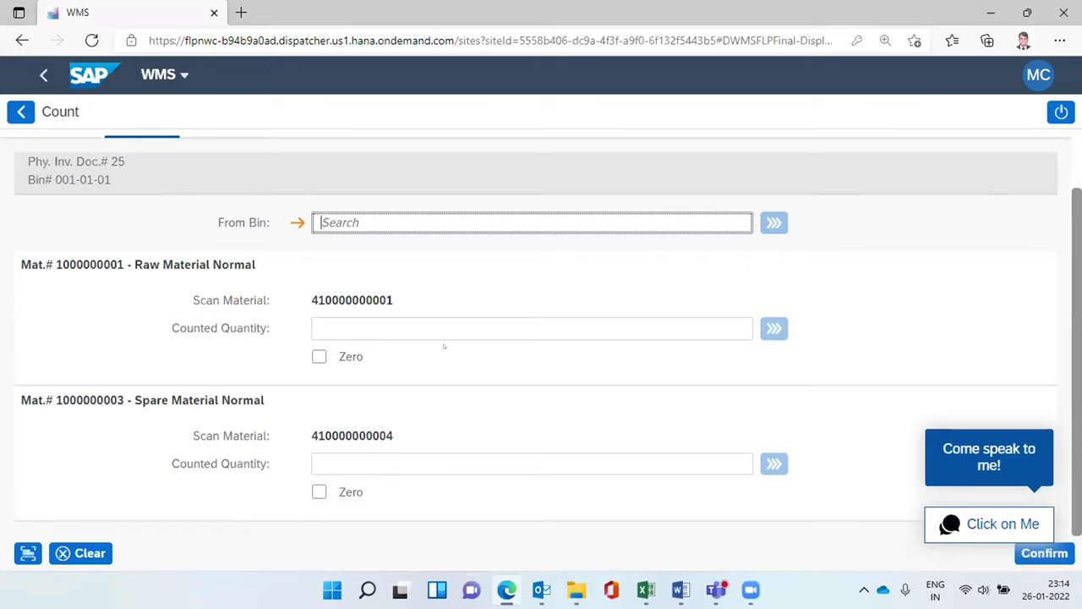
Step: Leave the count form and the physical inventory list to return to the main menu
{"action": "left_click", "coordinate": [19, 110]}
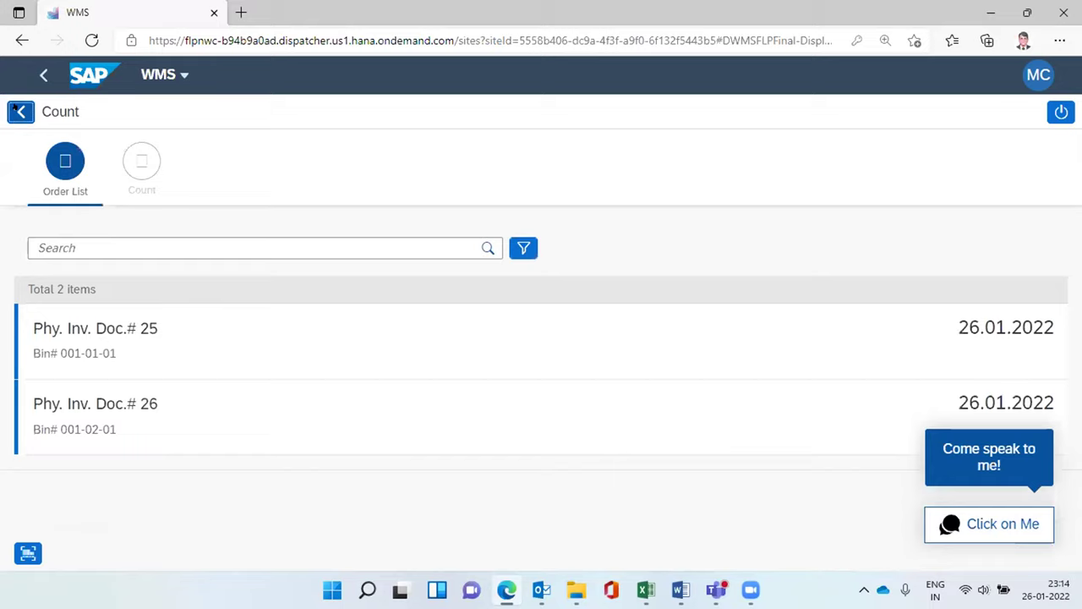
{"action": "left_click", "coordinate": [18, 110]}
{"action": "scroll", "coordinate": [393, 457], "scroll_direction": "down", "scroll_amount": 5}
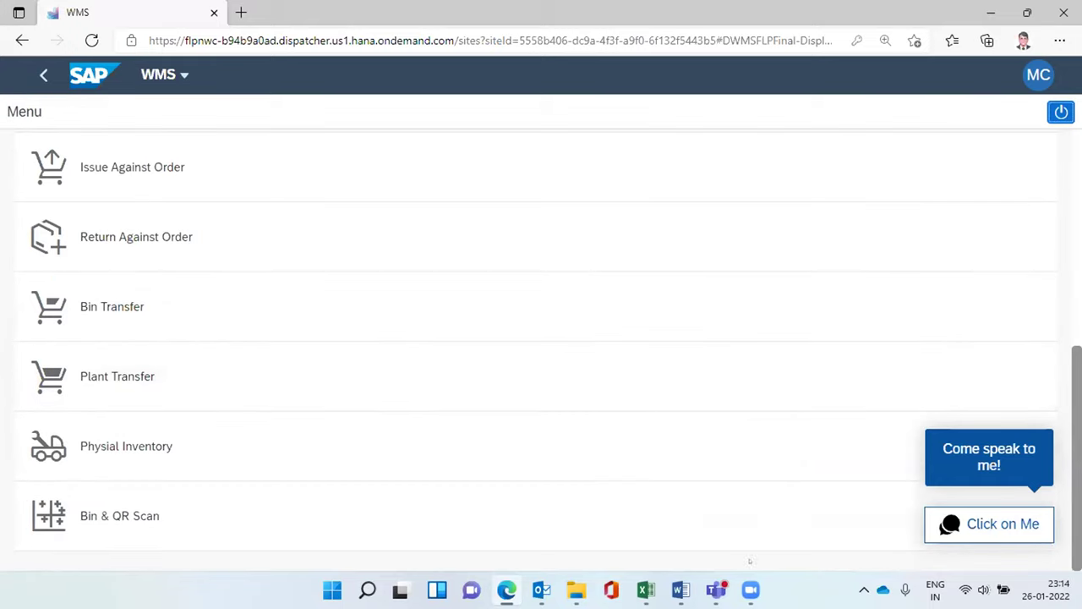
{"action": "mouse_move", "coordinate": [715, 589]}
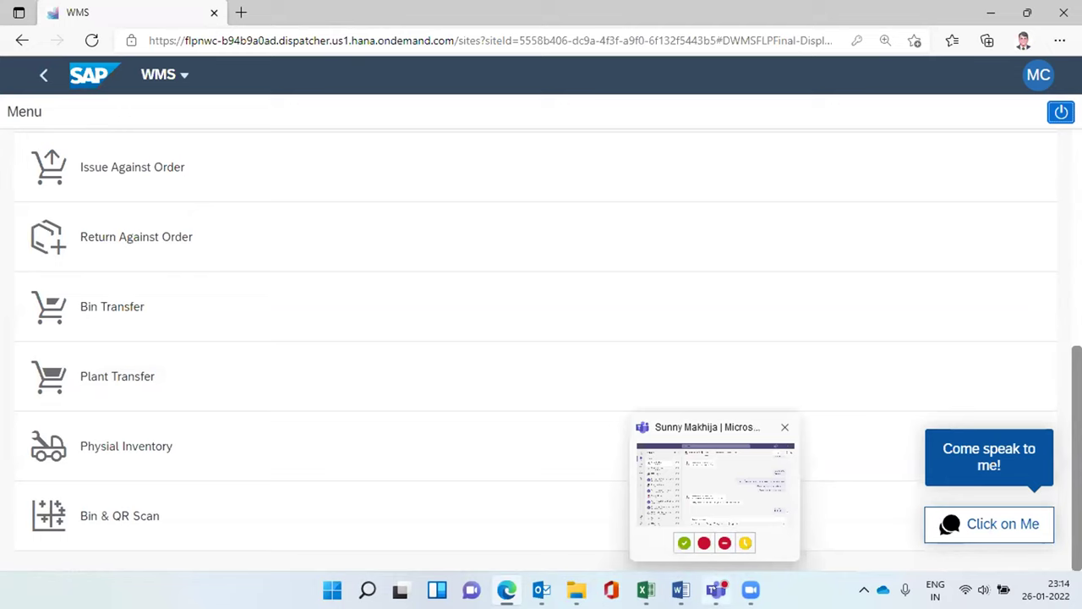
{"action": "left_click", "coordinate": [714, 486]}
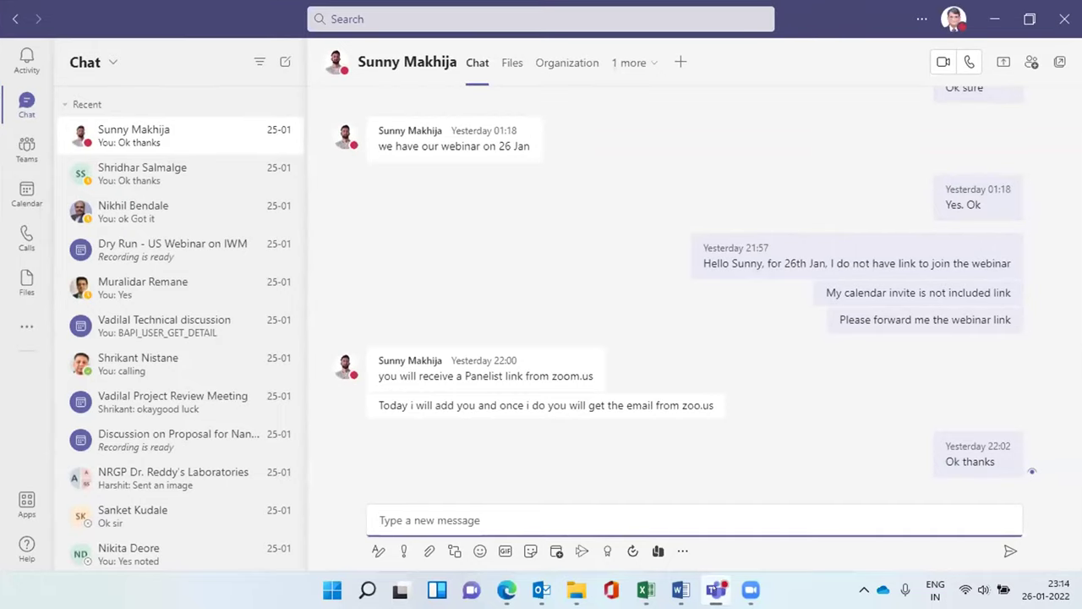
{"action": "left_click", "coordinate": [716, 589]}
{"action": "left_click", "coordinate": [716, 589]}
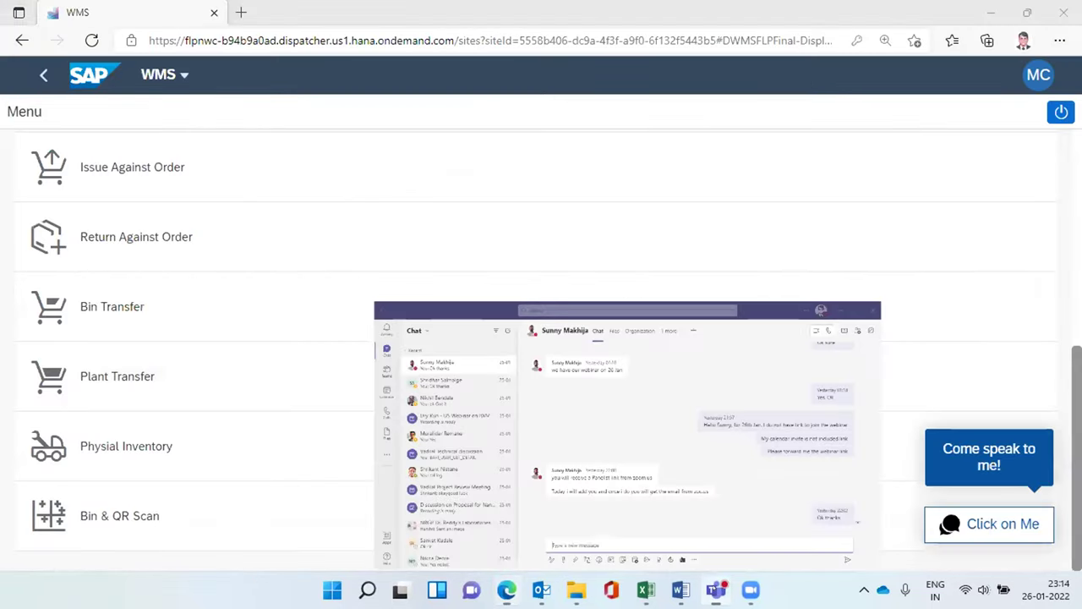
{"action": "left_click", "coordinate": [715, 589]}
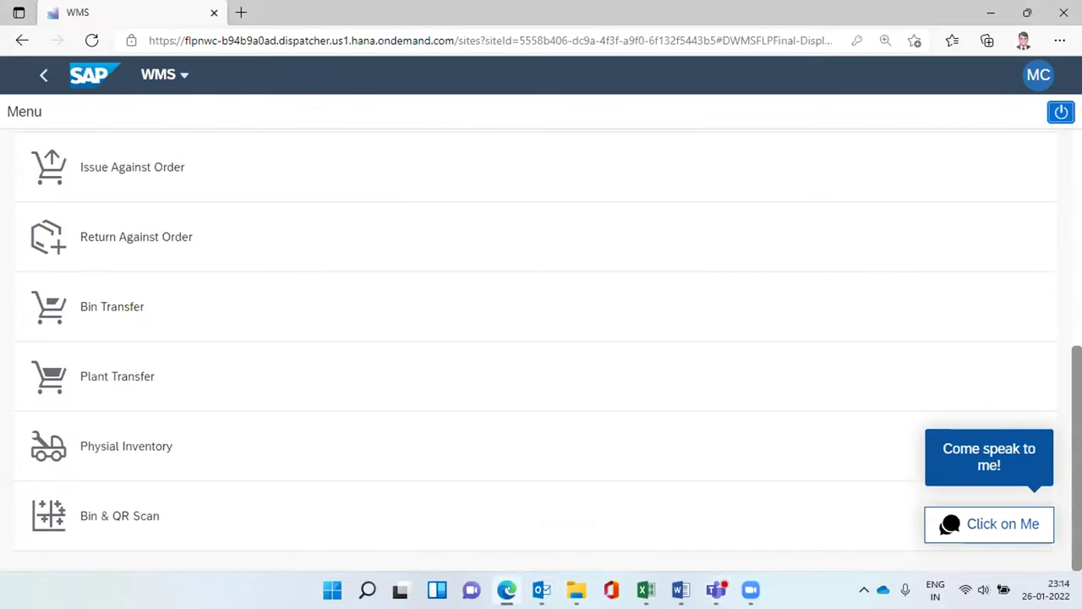
{"action": "mouse_move", "coordinate": [499, 576]}
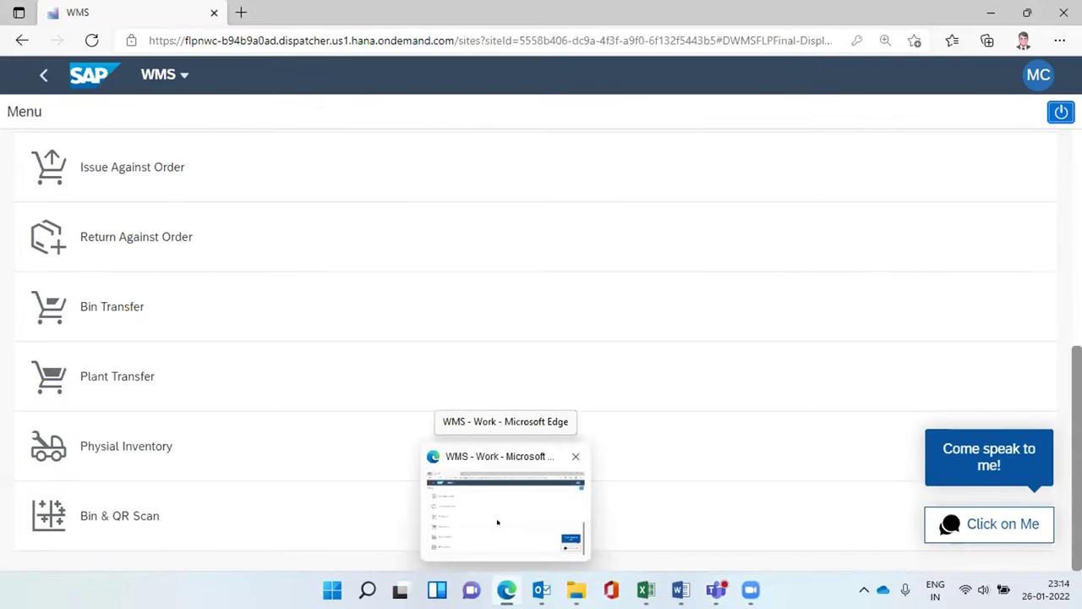
{"action": "left_click", "coordinate": [507, 522]}
{"action": "key", "text": "alt+Tab"}
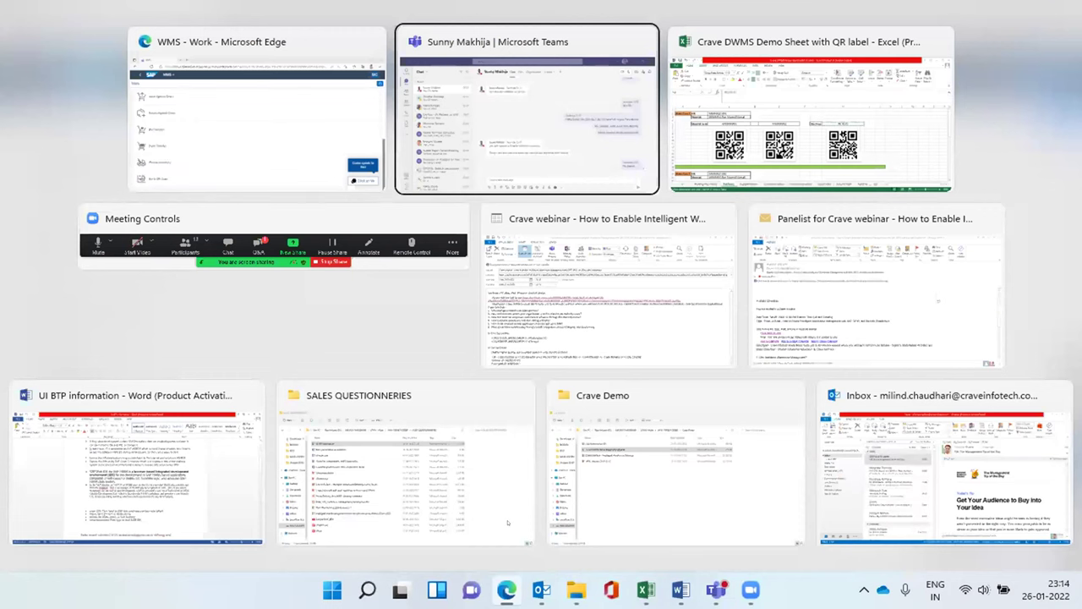
{"action": "key", "text": "alt+Tab"}
{"action": "key", "text": "alt+Tab"}
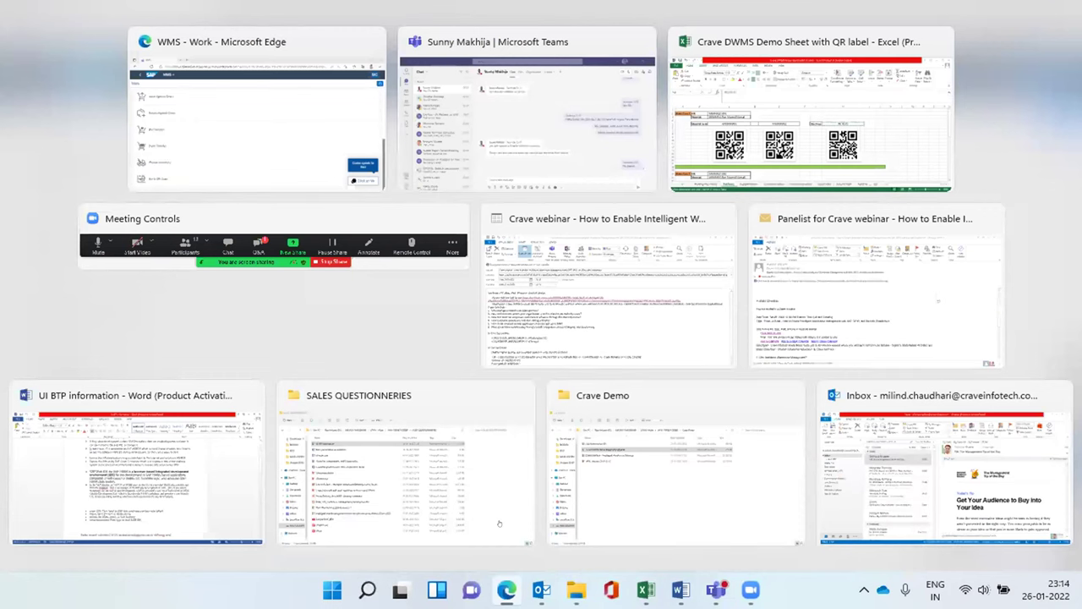
{"action": "key", "text": "Escape"}
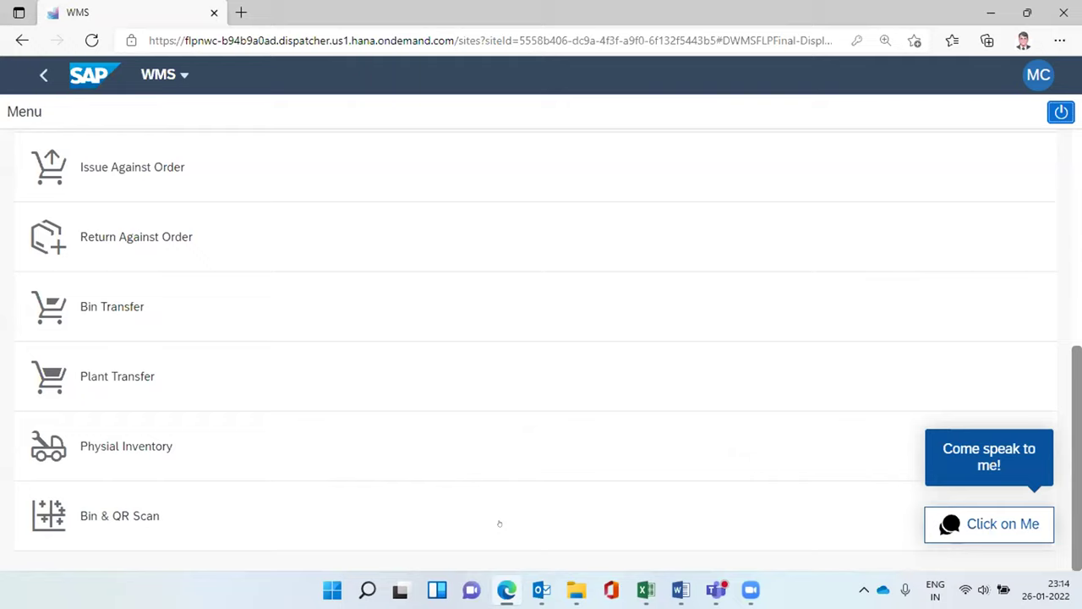
{"action": "scroll", "coordinate": [471, 437], "scroll_direction": "up", "scroll_amount": 3}
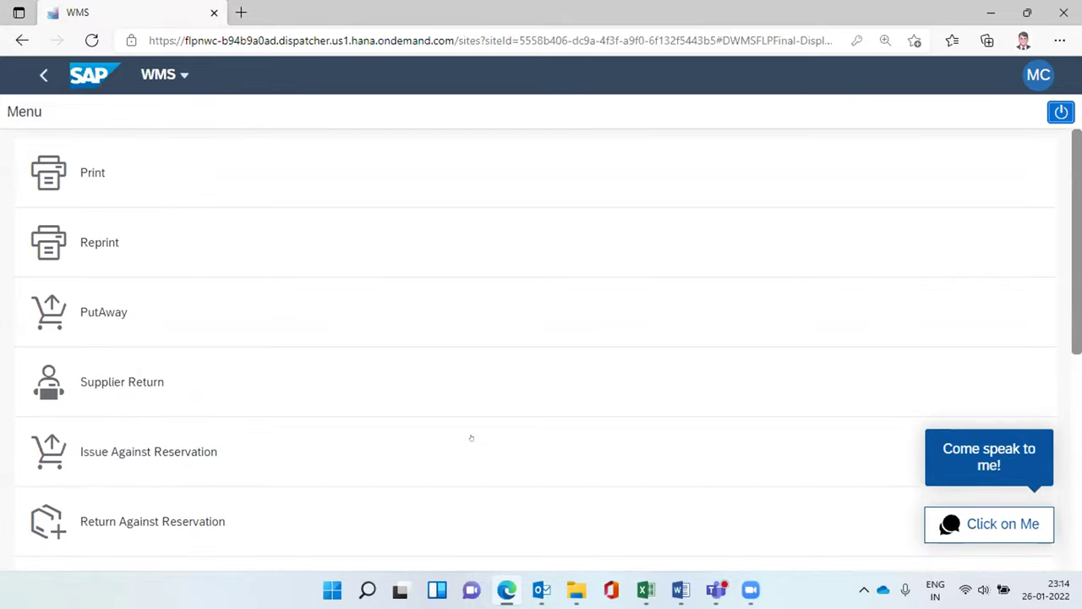